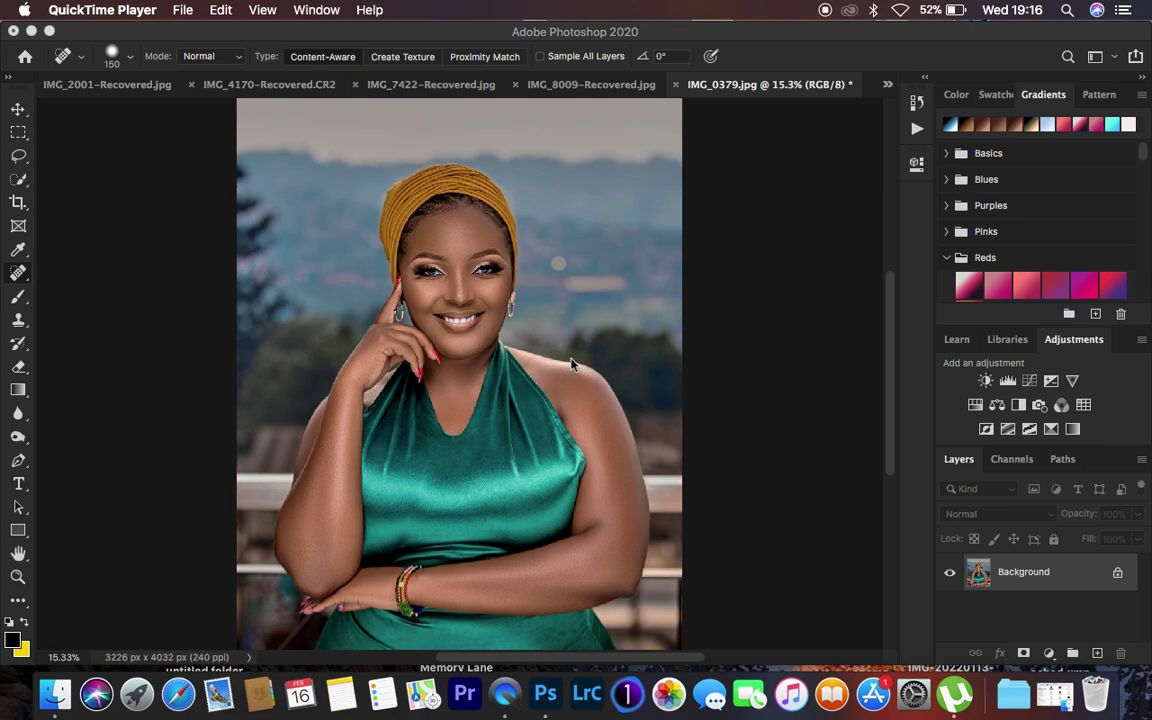
Switch to Photoshop, where the portrait IMG_0379.jpg is open for editing
{"action": "left_click", "coordinate": [851, 339]}
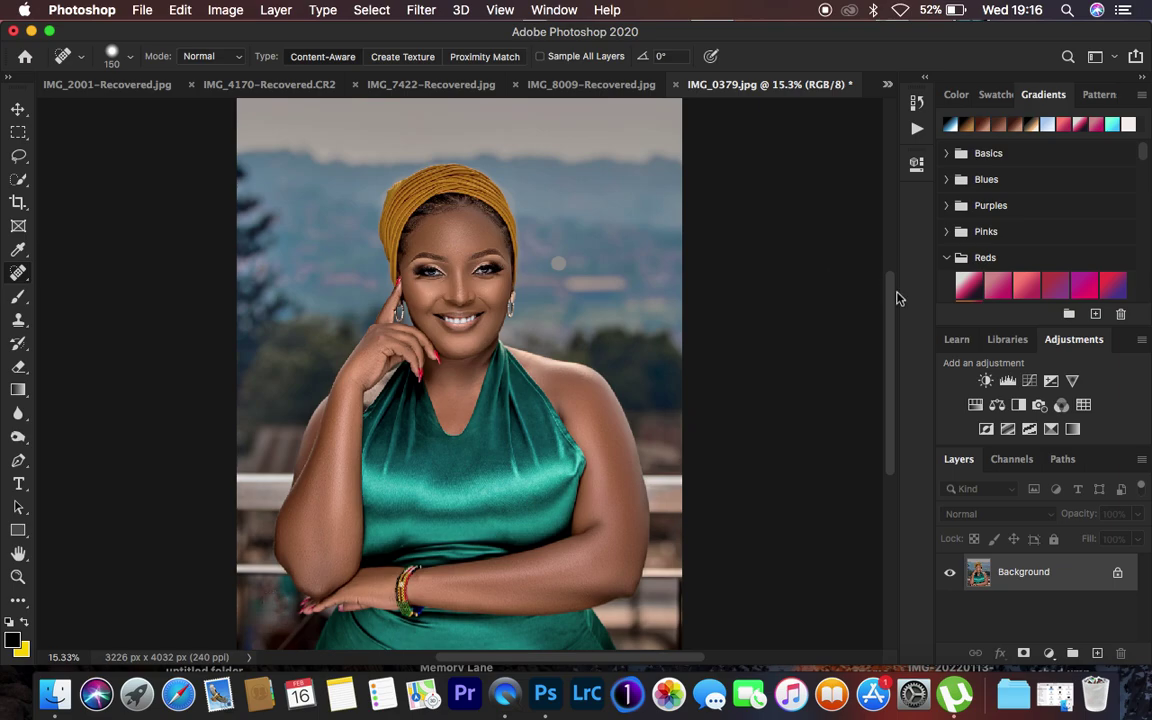
{"action": "left_click", "coordinate": [1048, 653]}
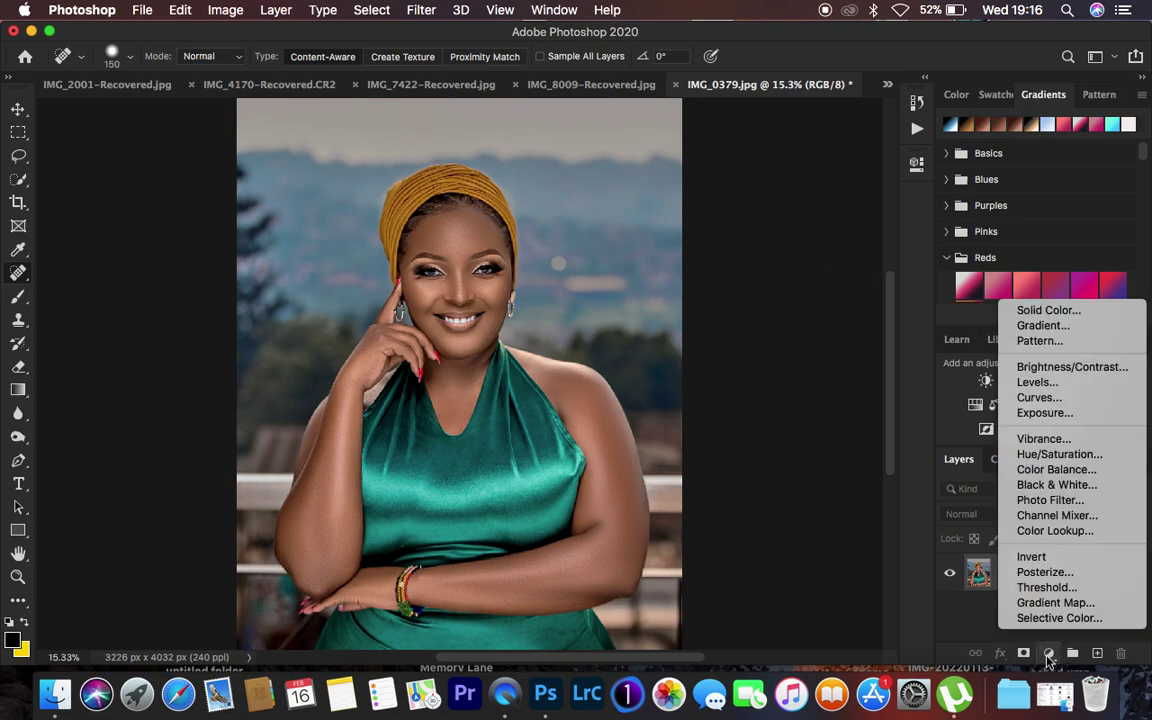
{"action": "left_click", "coordinate": [1064, 605]}
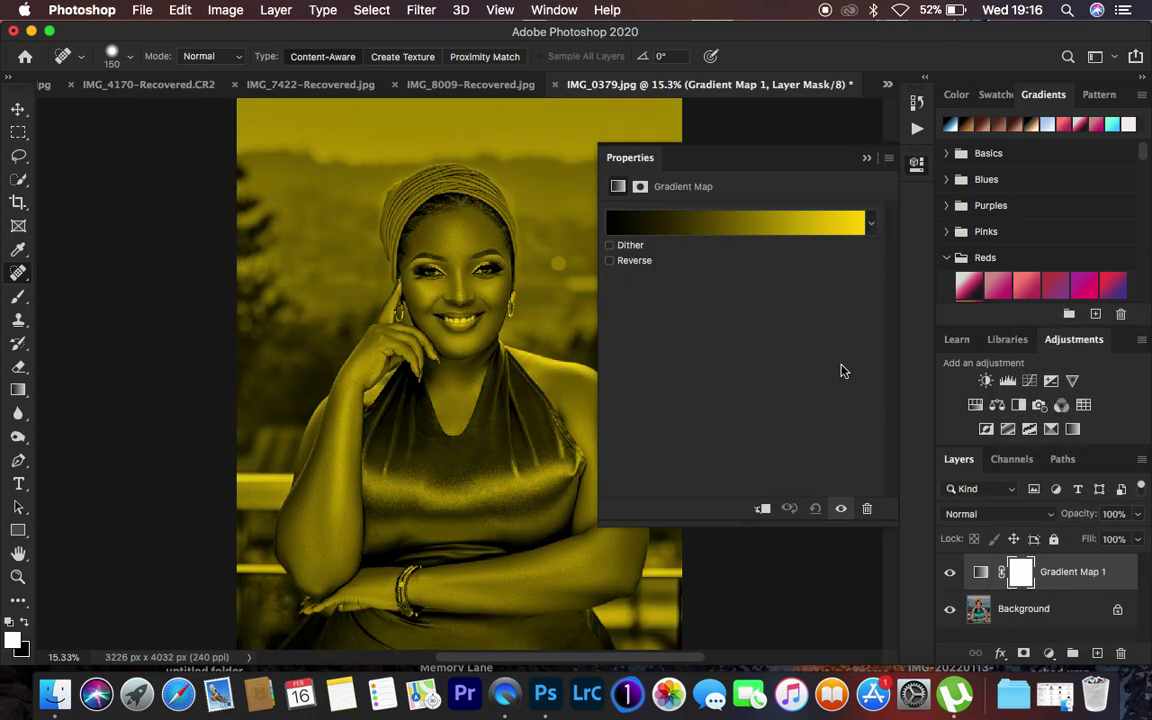
{"action": "left_click", "coordinate": [715, 222]}
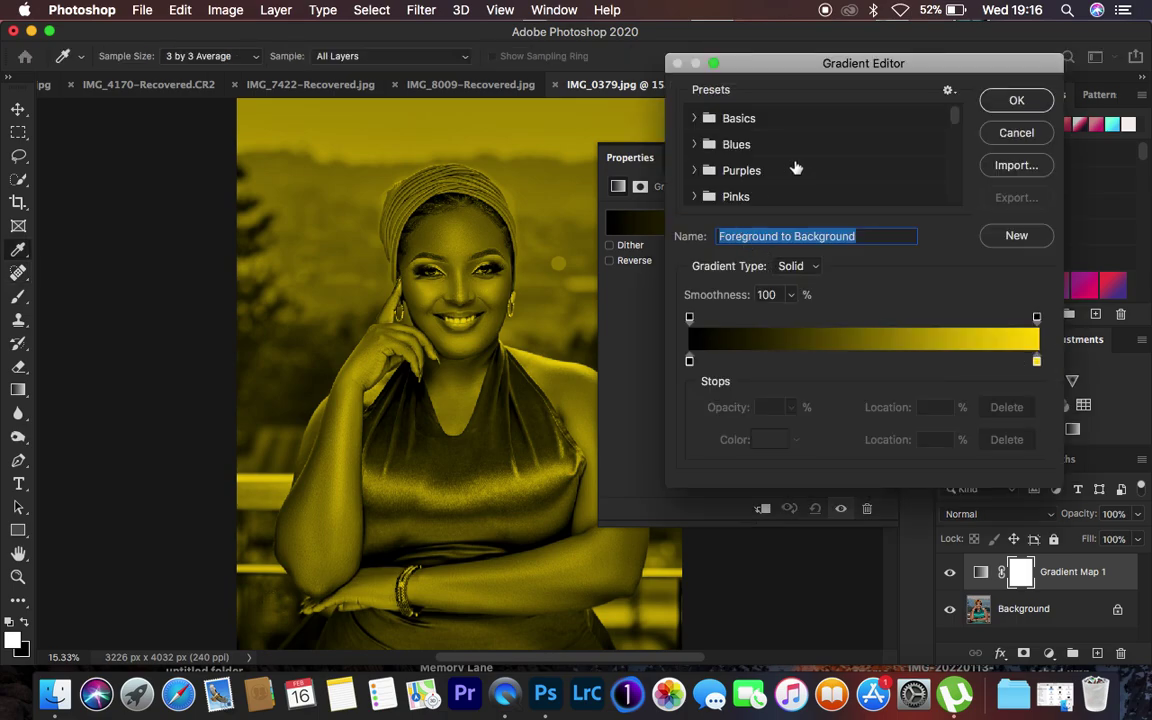
{"action": "scroll", "coordinate": [796, 168], "scroll_direction": "down", "scroll_amount": 10}
{"action": "scroll", "coordinate": [796, 168], "scroll_direction": "down", "scroll_amount": 8}
{"action": "scroll", "coordinate": [796, 168], "scroll_direction": "down", "scroll_amount": 5}
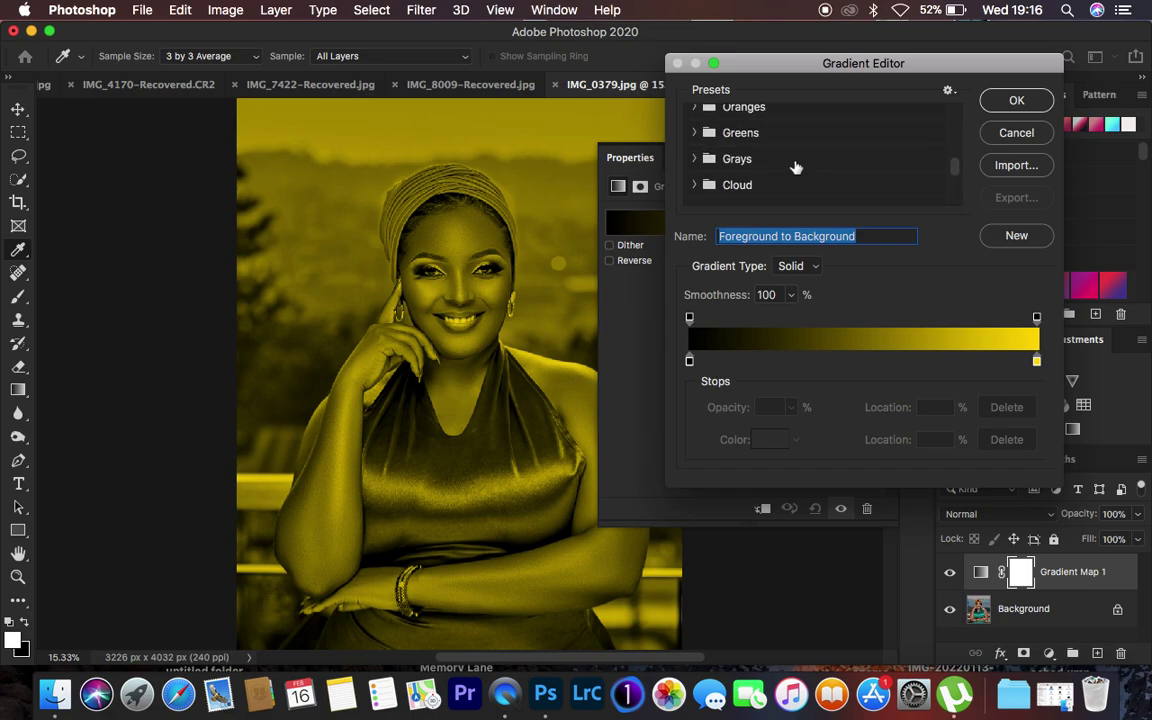
{"action": "left_click", "coordinate": [1017, 131]}
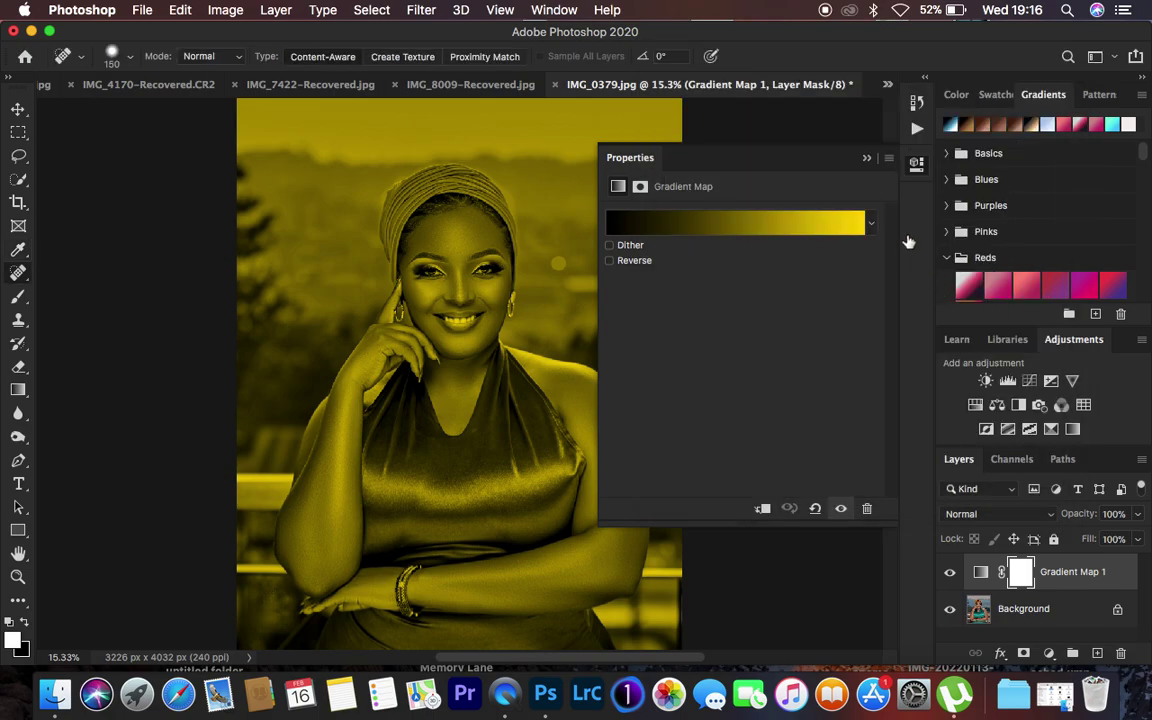
{"action": "left_click", "coordinate": [866, 157]}
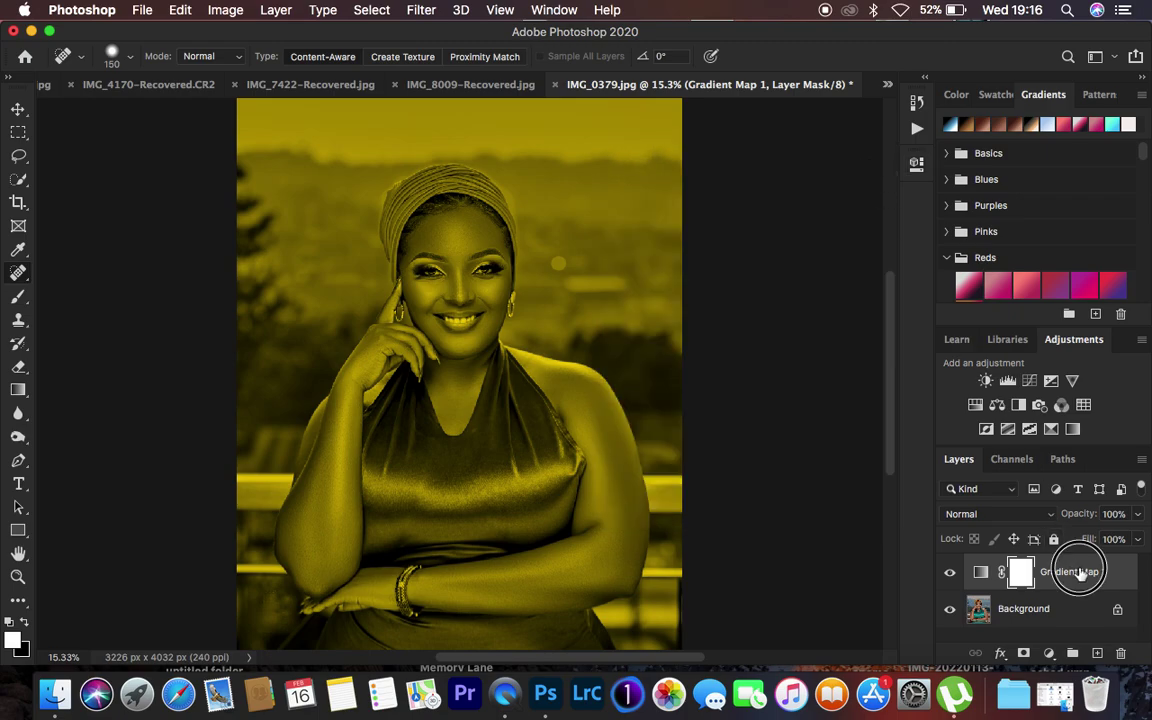
{"action": "key", "text": "Delete"}
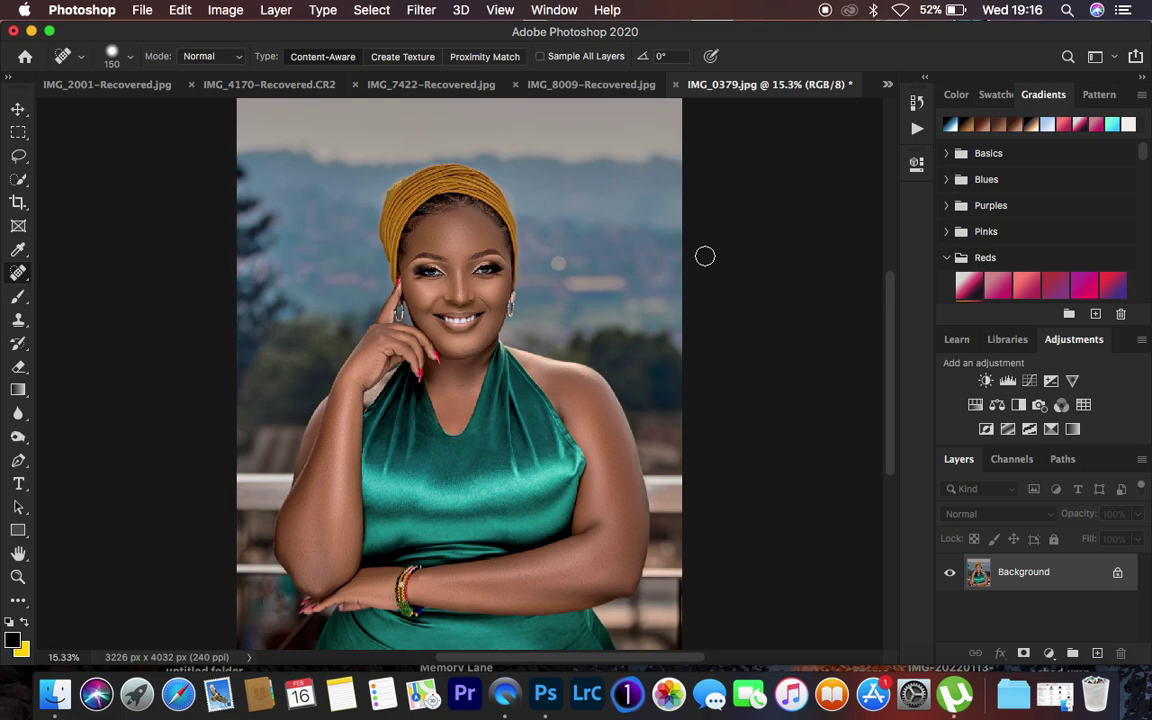
{"action": "left_click", "coordinate": [550, 11]}
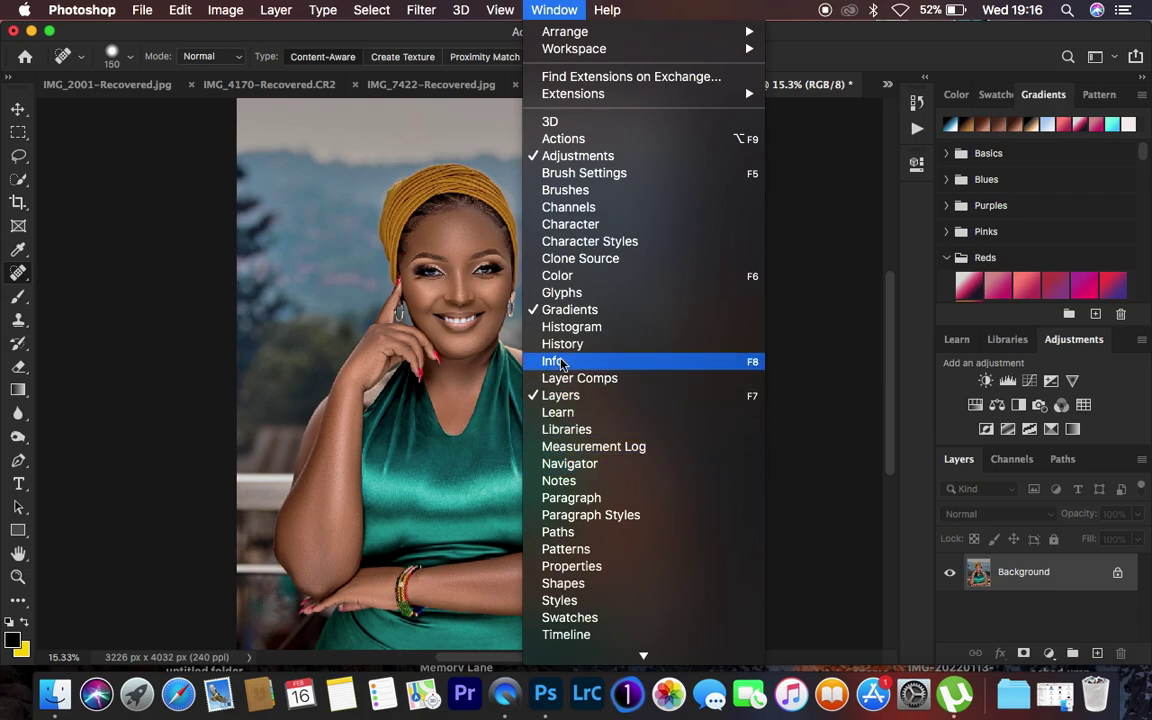
{"action": "left_click", "coordinate": [570, 311]}
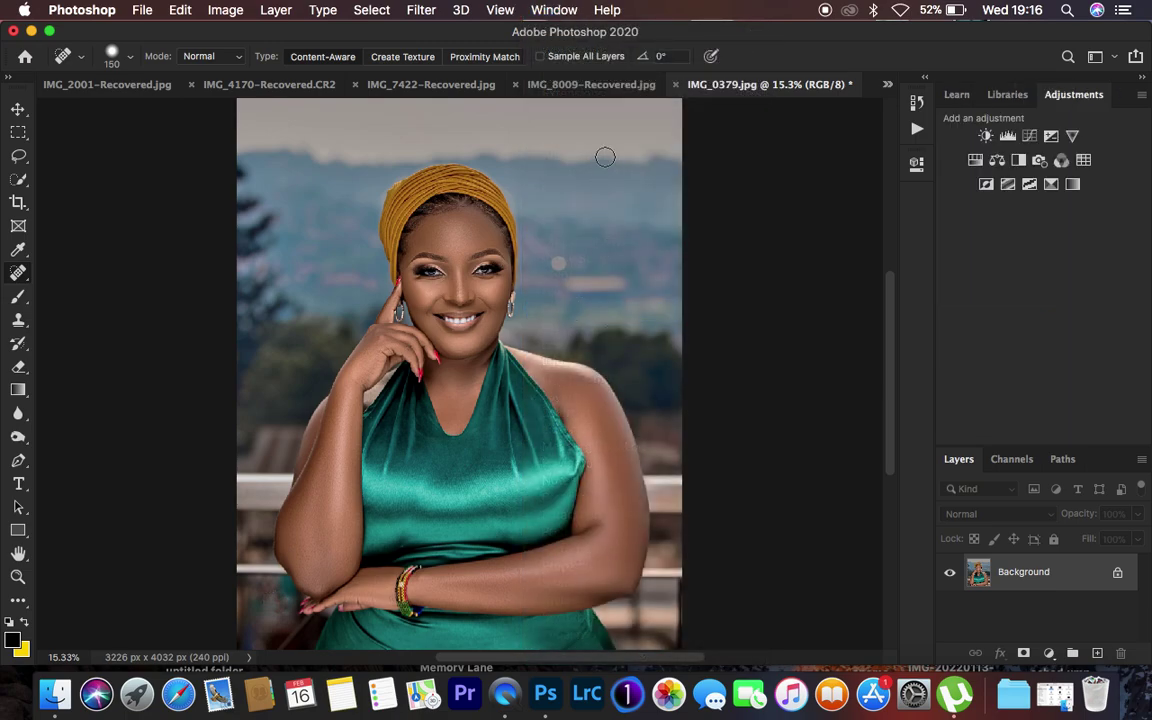
{"action": "left_click", "coordinate": [554, 10]}
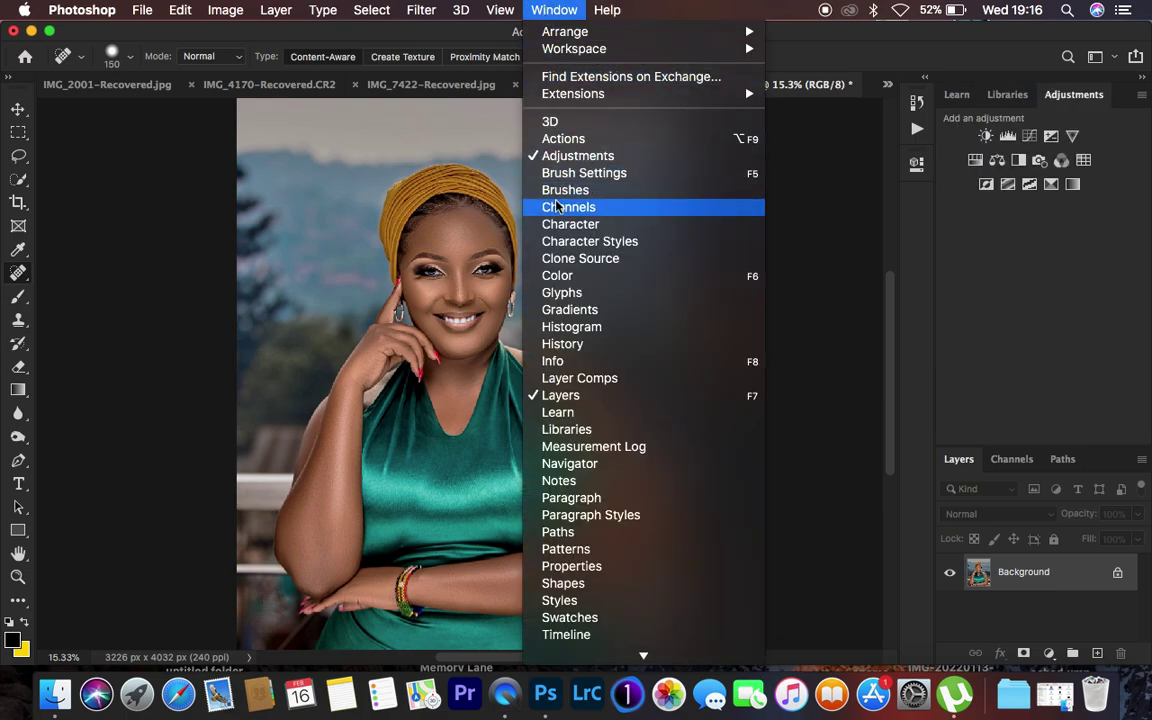
{"action": "left_click", "coordinate": [569, 310]}
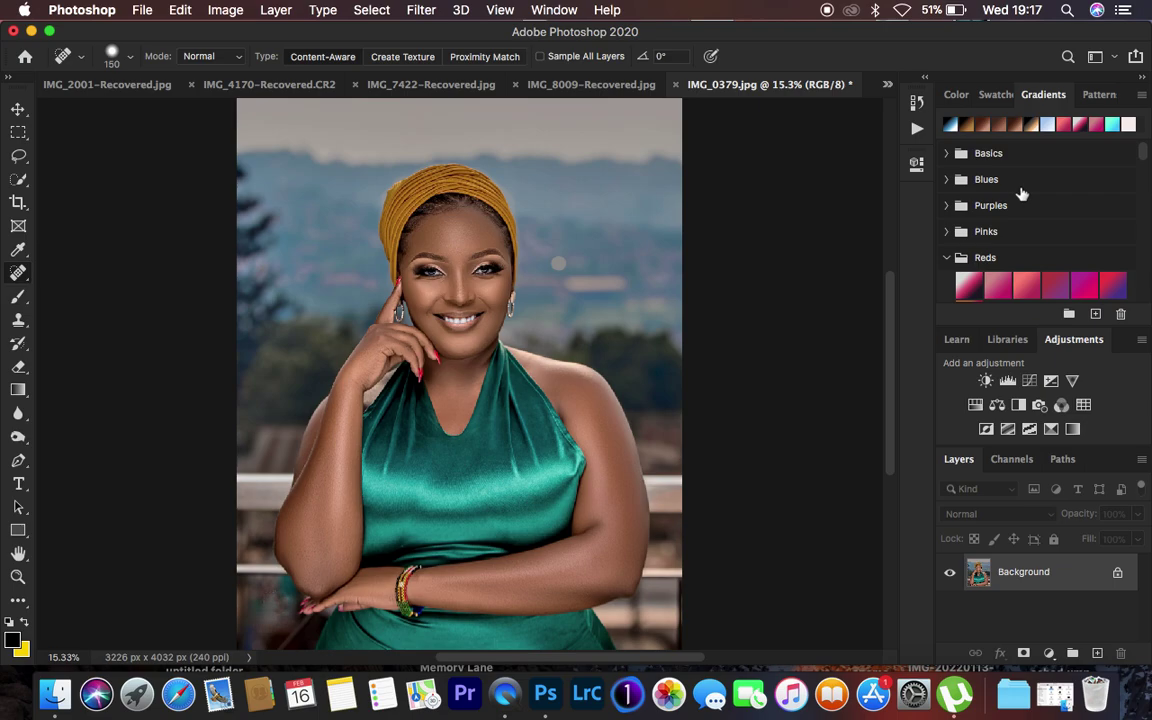
Load the Legacy Gradients preset set from the Gradients panel menu
{"action": "scroll", "coordinate": [1051, 247], "scroll_direction": "down", "scroll_amount": 3}
{"action": "scroll", "coordinate": [1051, 247], "scroll_direction": "up", "scroll_amount": 3}
{"action": "left_click", "coordinate": [1142, 97]}
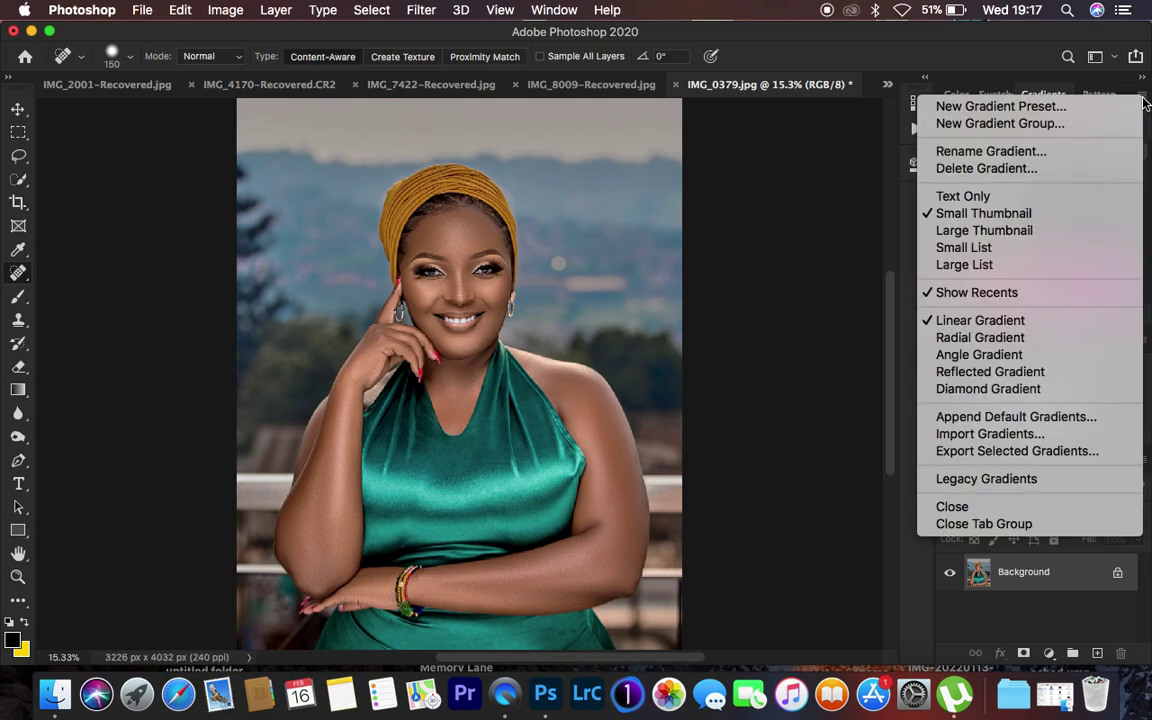
{"action": "left_click", "coordinate": [1006, 480]}
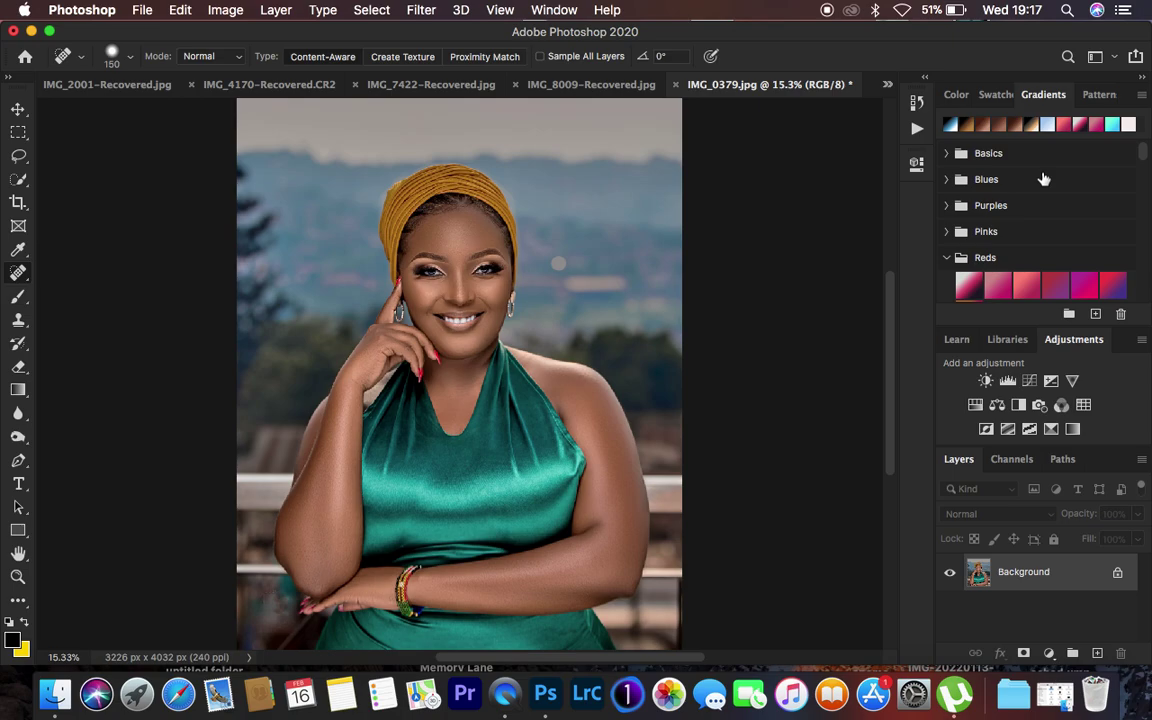
Expand the Legacy Gradients folders to browse Pastels, Photographic Toning, Simple and Spectrums
{"action": "scroll", "coordinate": [1043, 178], "scroll_direction": "down", "scroll_amount": 10}
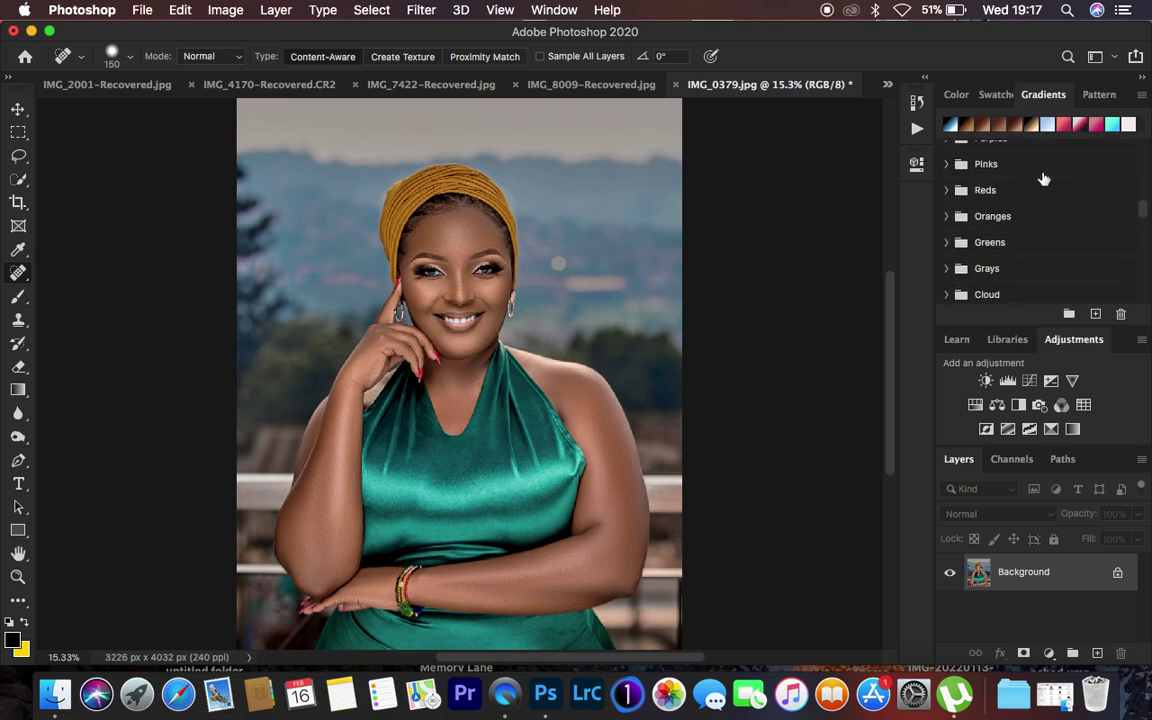
{"action": "scroll", "coordinate": [969, 160], "scroll_direction": "down", "scroll_amount": 2}
{"action": "scroll", "coordinate": [969, 180], "scroll_direction": "up", "scroll_amount": 3}
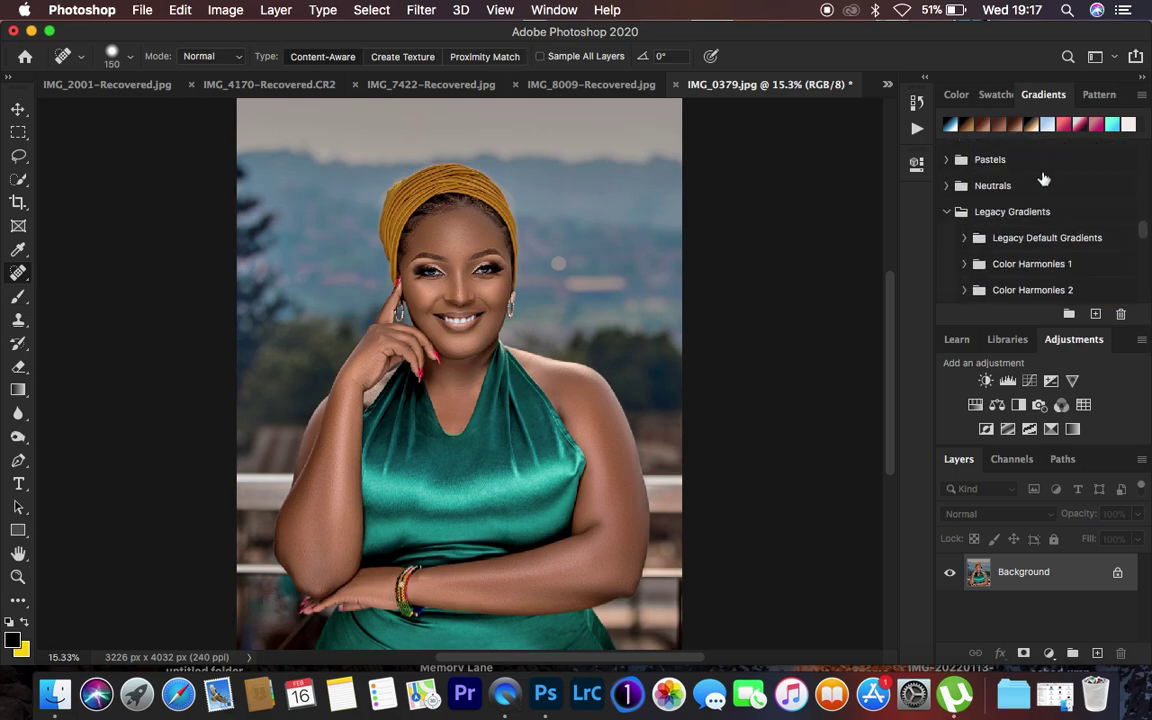
{"action": "left_click", "coordinate": [950, 213]}
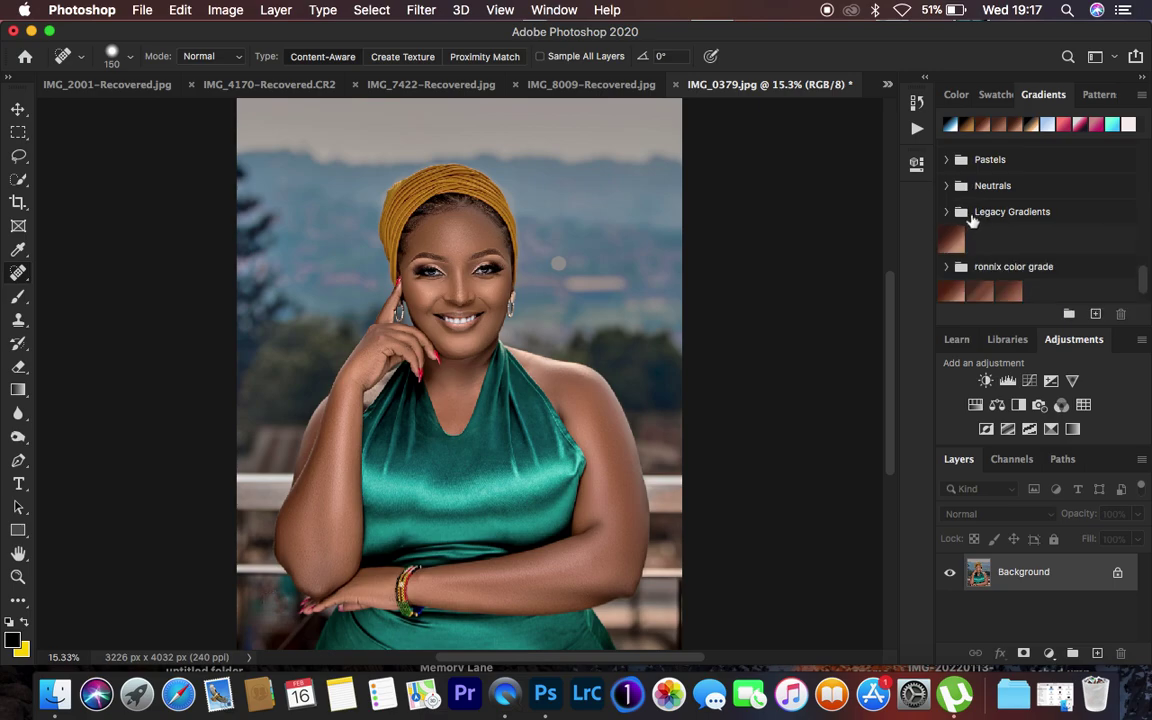
{"action": "scroll", "coordinate": [1018, 212], "scroll_direction": "down", "scroll_amount": 1}
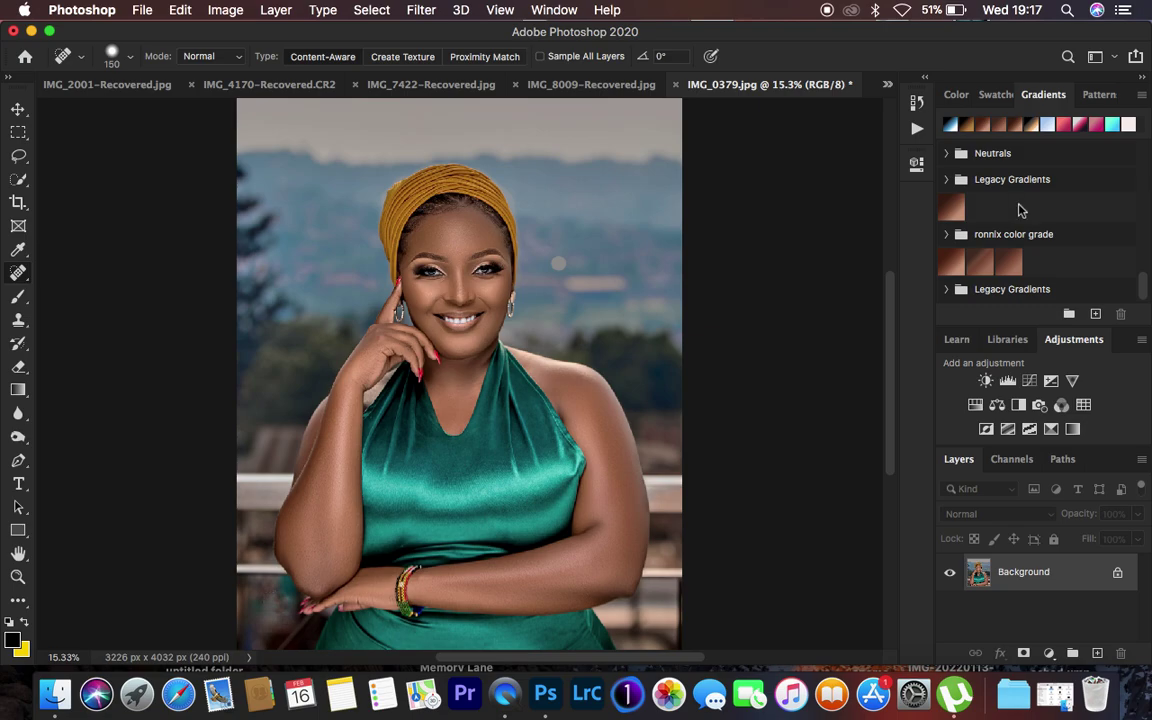
{"action": "left_click", "coordinate": [948, 289]}
{"action": "scroll", "coordinate": [1000, 265], "scroll_direction": "down", "scroll_amount": 4}
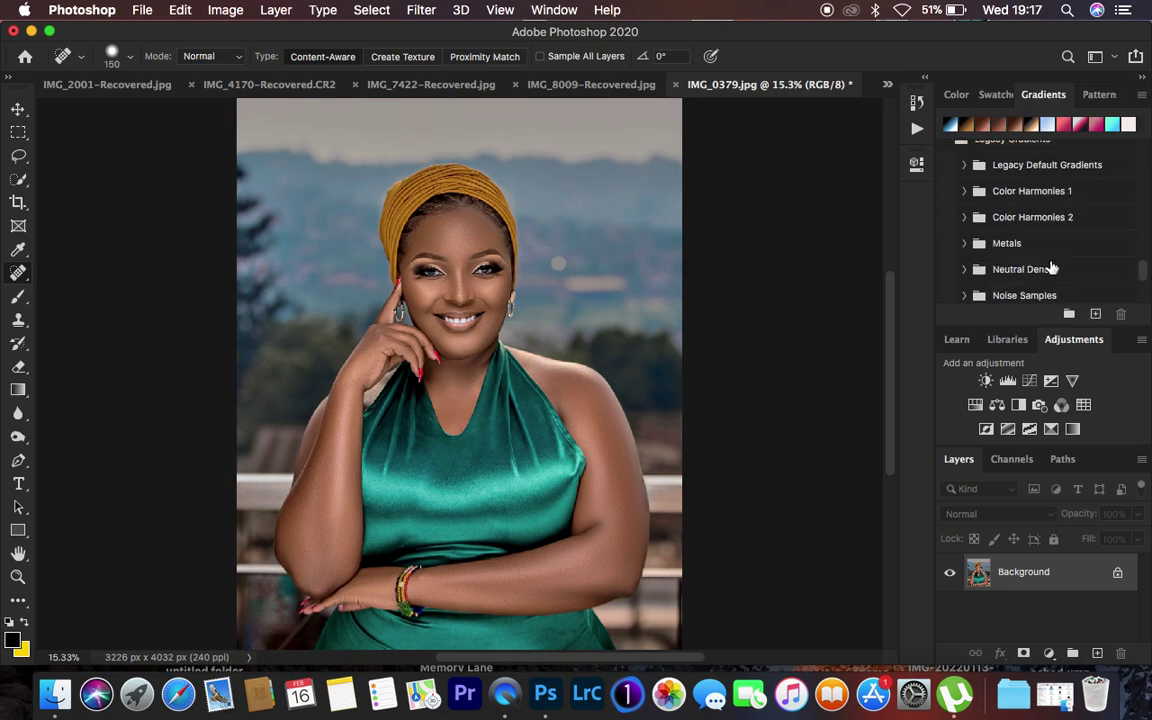
{"action": "scroll", "coordinate": [1052, 268], "scroll_direction": "down", "scroll_amount": 5}
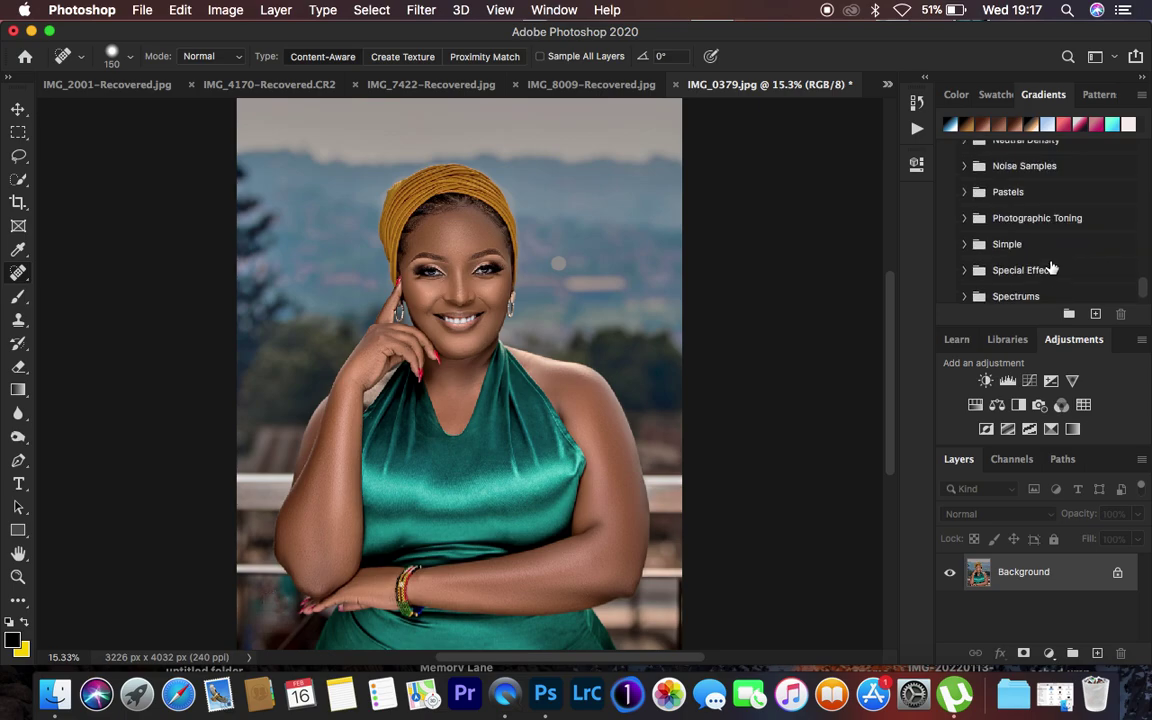
{"action": "scroll", "coordinate": [1052, 268], "scroll_direction": "down", "scroll_amount": 1}
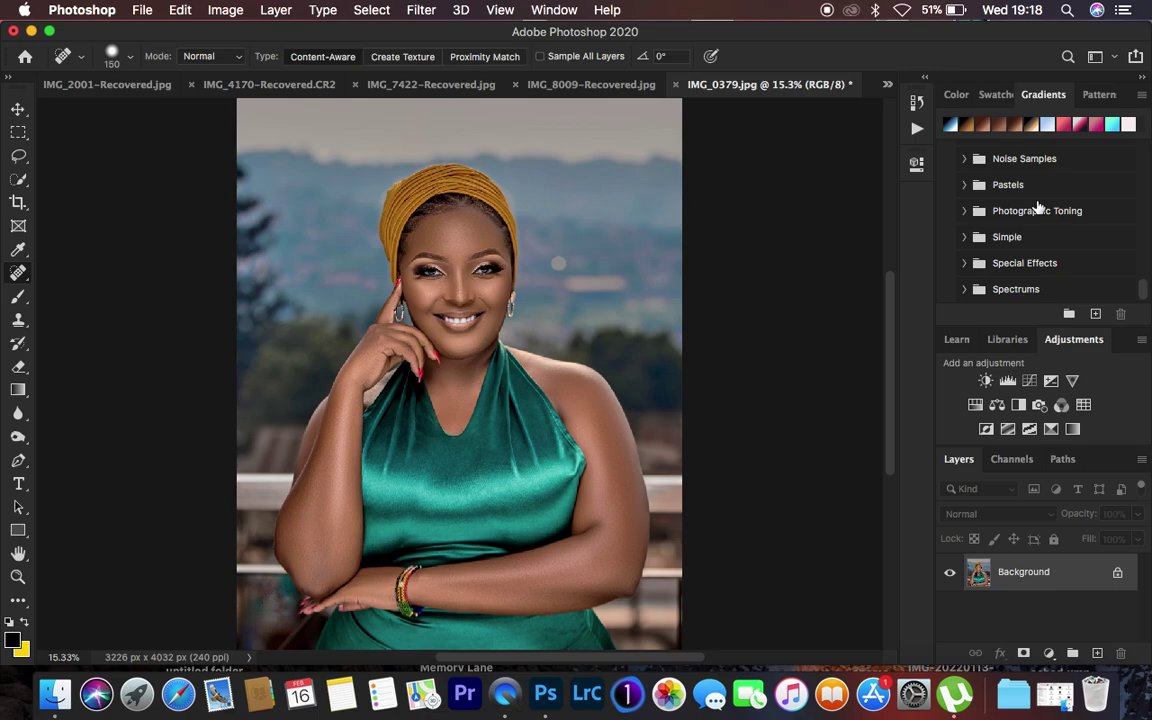
Add a Gradient Map adjustment layer and bring up its Gradient Editor
{"action": "left_click", "coordinate": [1048, 652]}
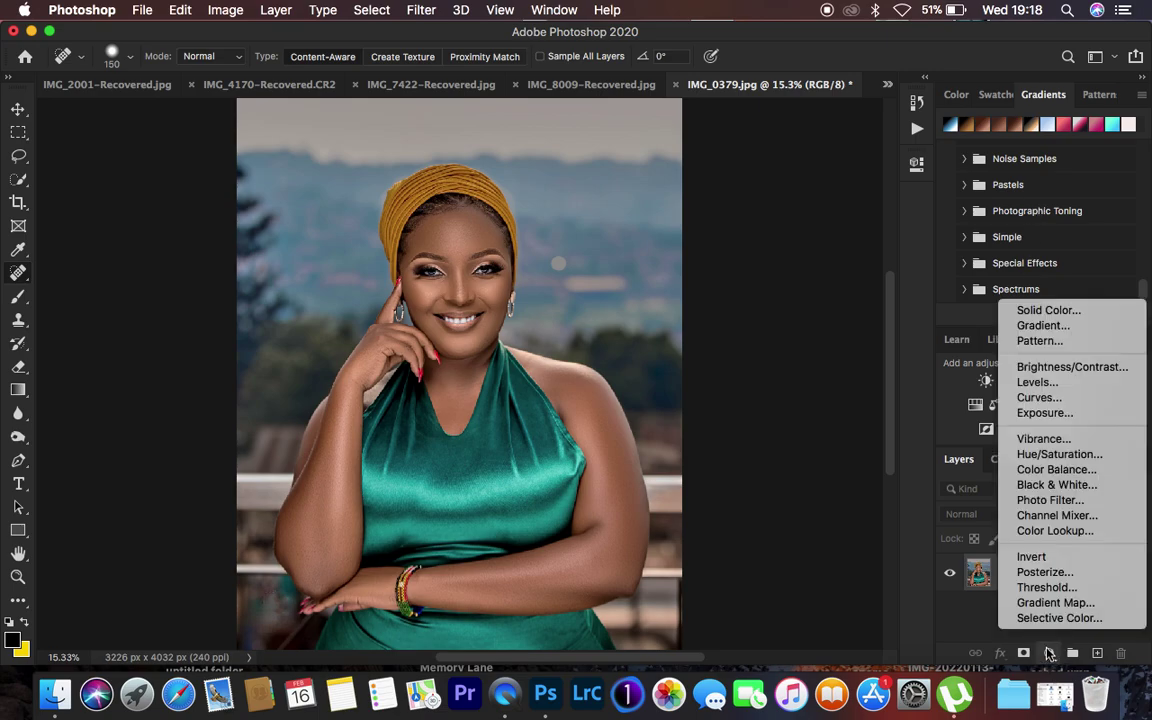
{"action": "left_click", "coordinate": [1046, 604]}
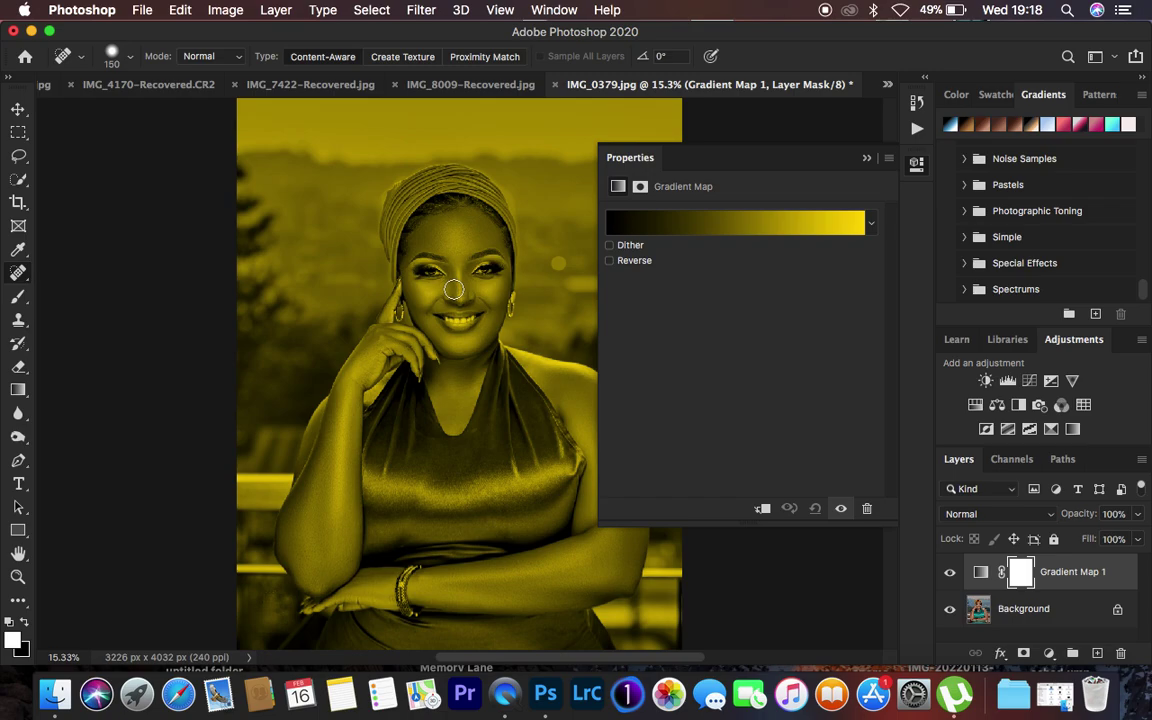
{"action": "left_click", "coordinate": [738, 224]}
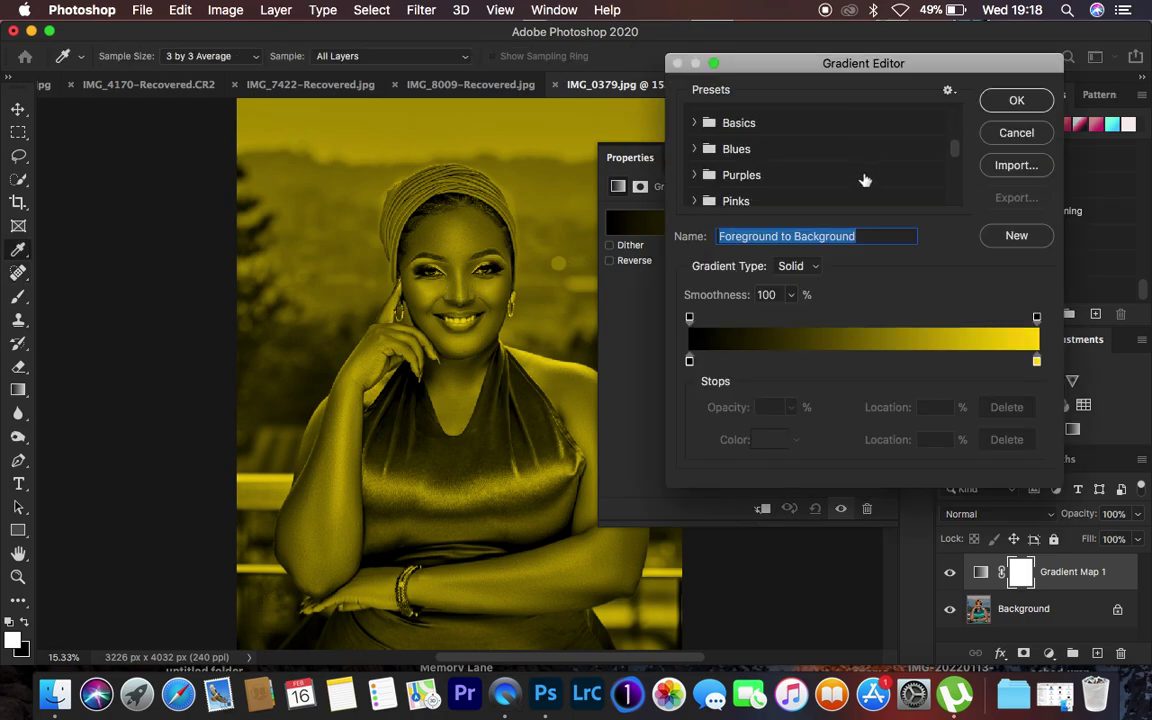
Expand Legacy Gradients > Photographic Toning and enlarge the Gradient Editor to show more presets
{"action": "scroll", "coordinate": [864, 180], "scroll_direction": "down", "scroll_amount": 5}
{"action": "scroll", "coordinate": [864, 180], "scroll_direction": "down", "scroll_amount": 3}
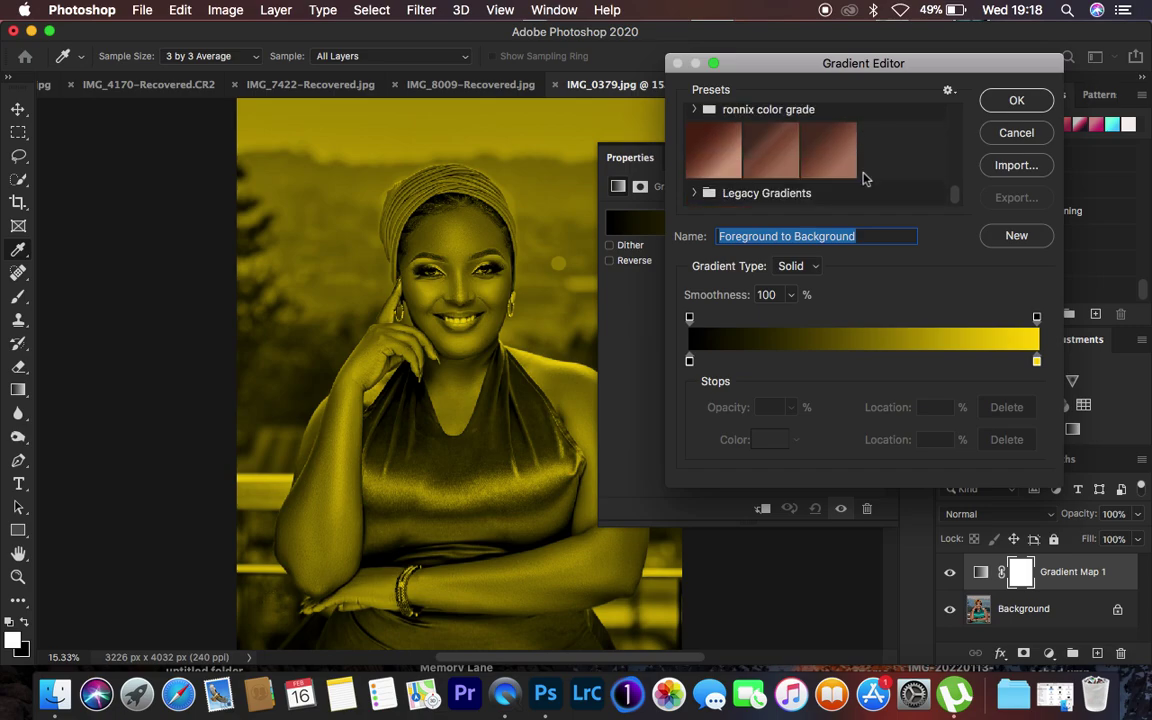
{"action": "left_click", "coordinate": [699, 194]}
{"action": "scroll", "coordinate": [833, 177], "scroll_direction": "down", "scroll_amount": 3}
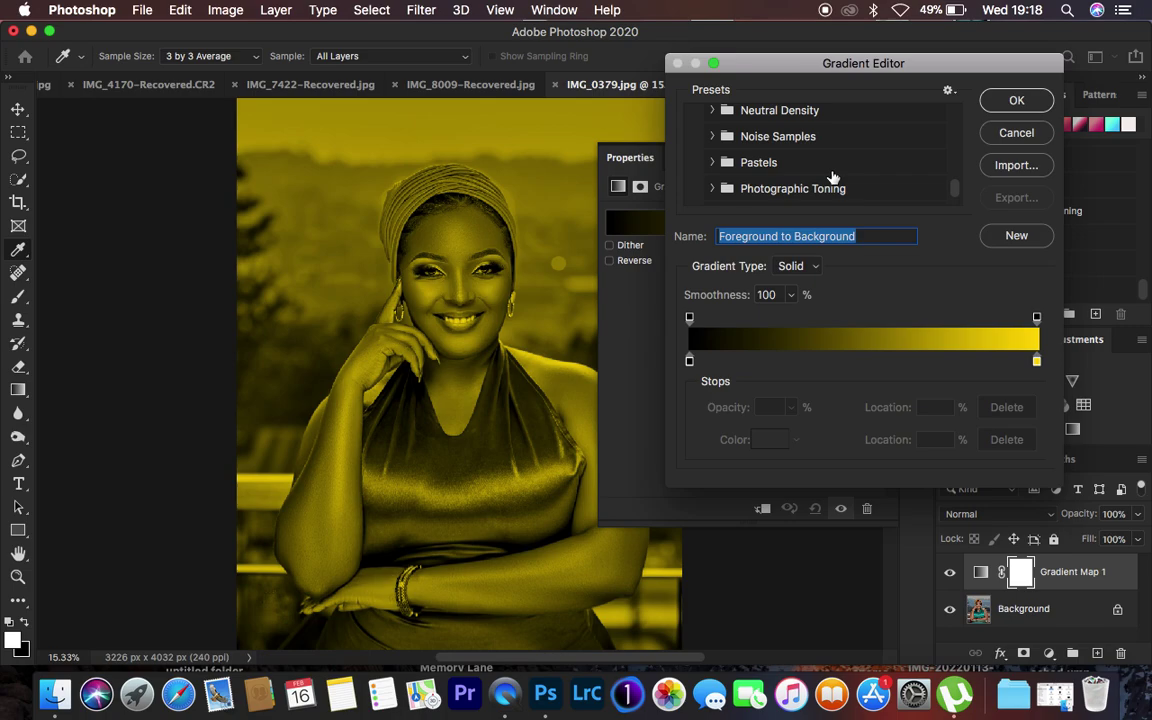
{"action": "scroll", "coordinate": [833, 177], "scroll_direction": "down", "scroll_amount": 2}
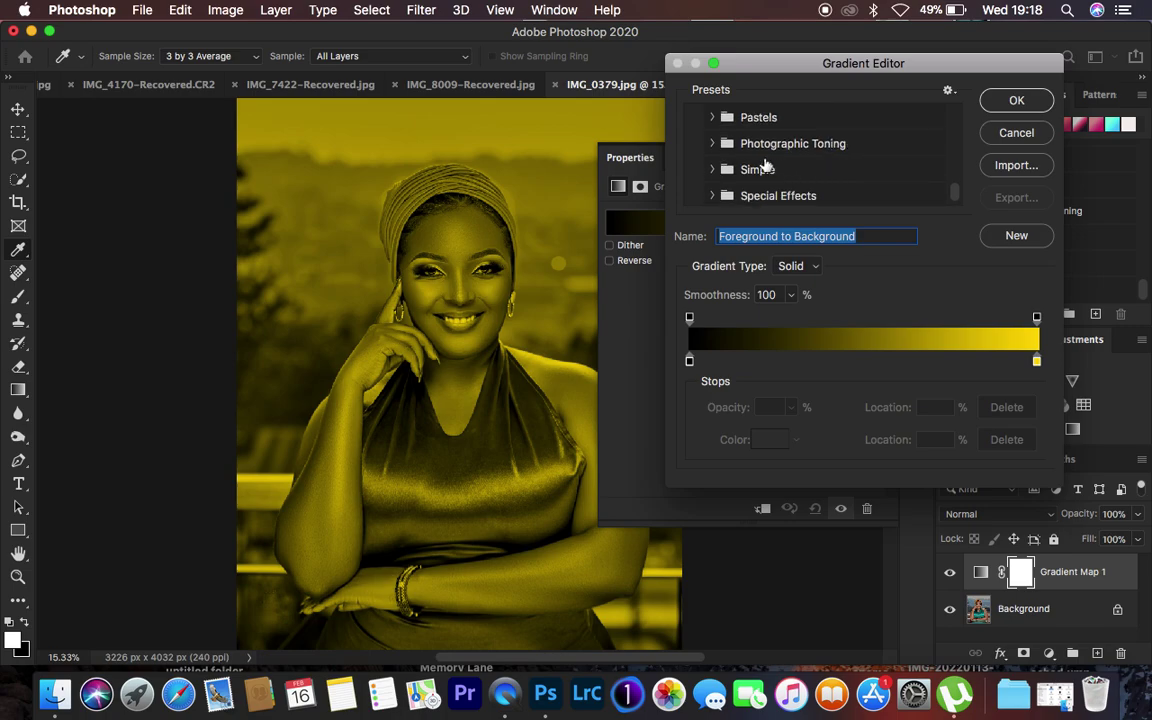
{"action": "left_click", "coordinate": [711, 143]}
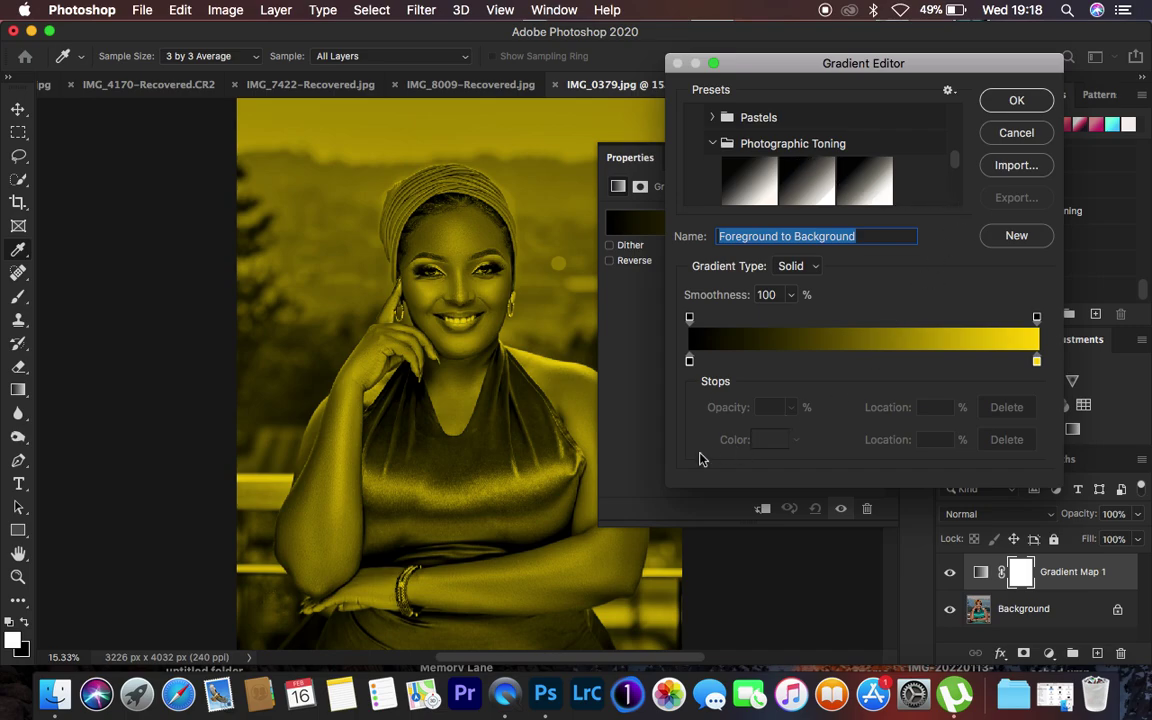
{"action": "left_click_drag", "start_coordinate": [665, 505], "coordinate": [632, 627]}
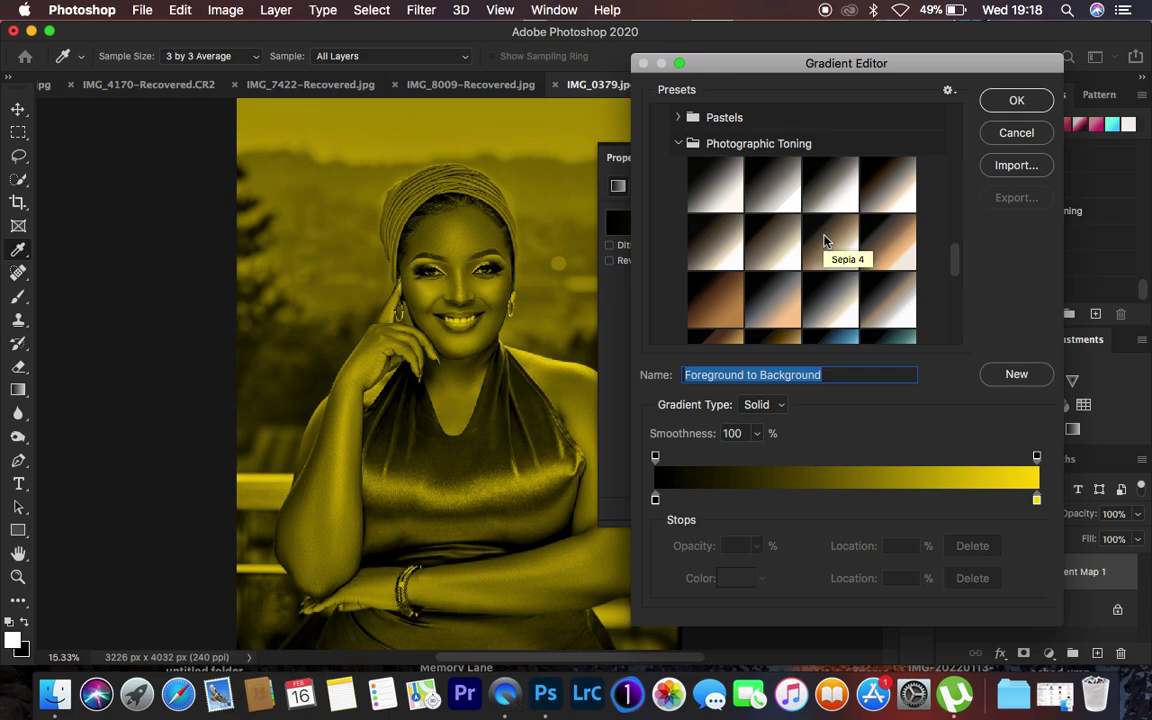
{"action": "scroll", "coordinate": [878, 277], "scroll_direction": "down", "scroll_amount": 5}
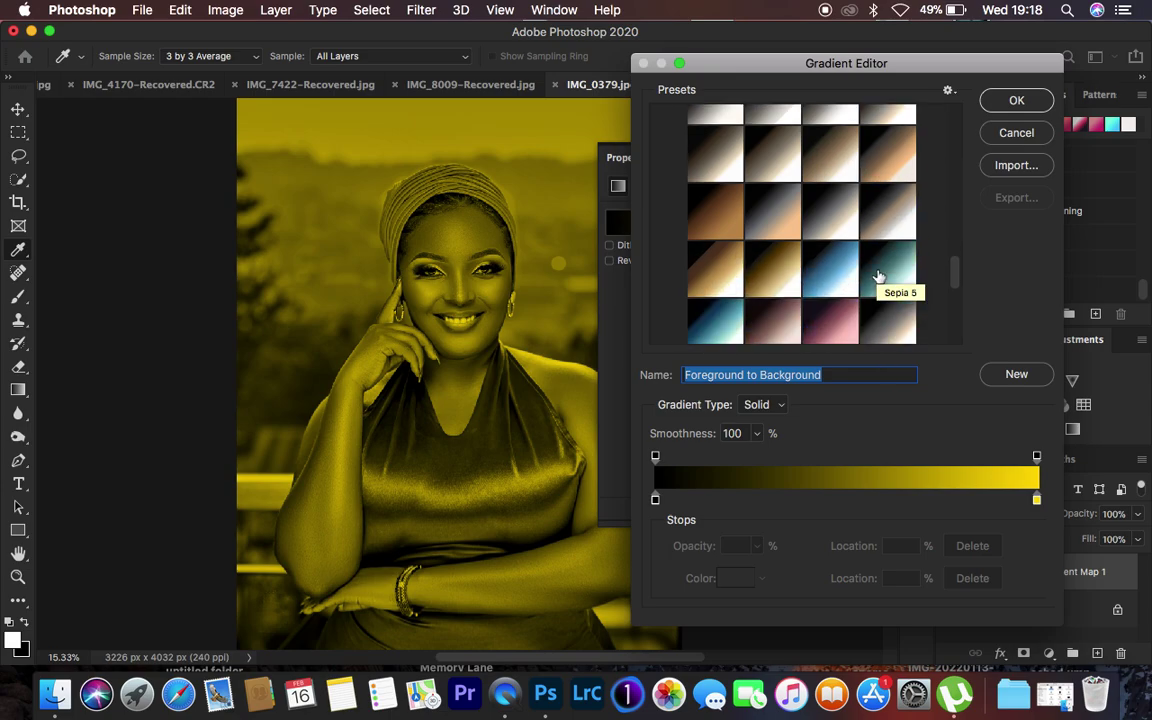
{"action": "scroll", "coordinate": [878, 277], "scroll_direction": "down", "scroll_amount": 3}
{"action": "scroll", "coordinate": [878, 277], "scroll_direction": "up", "scroll_amount": 6}
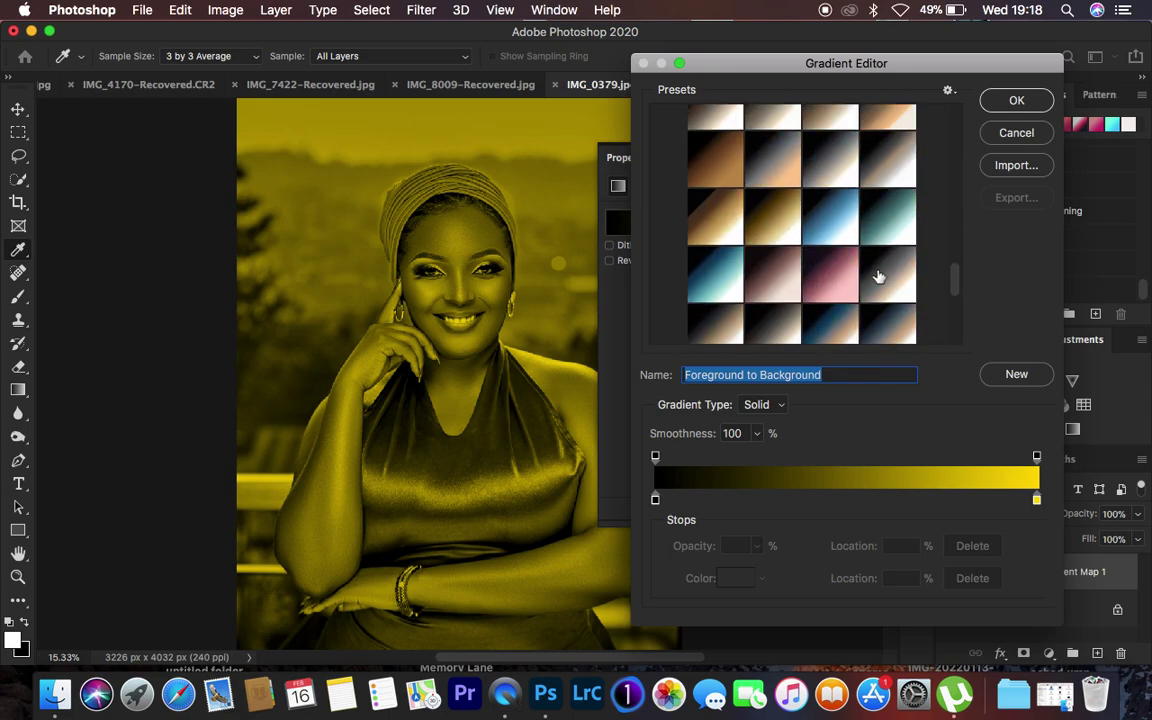
{"action": "scroll", "coordinate": [878, 277], "scroll_direction": "up", "scroll_amount": 2}
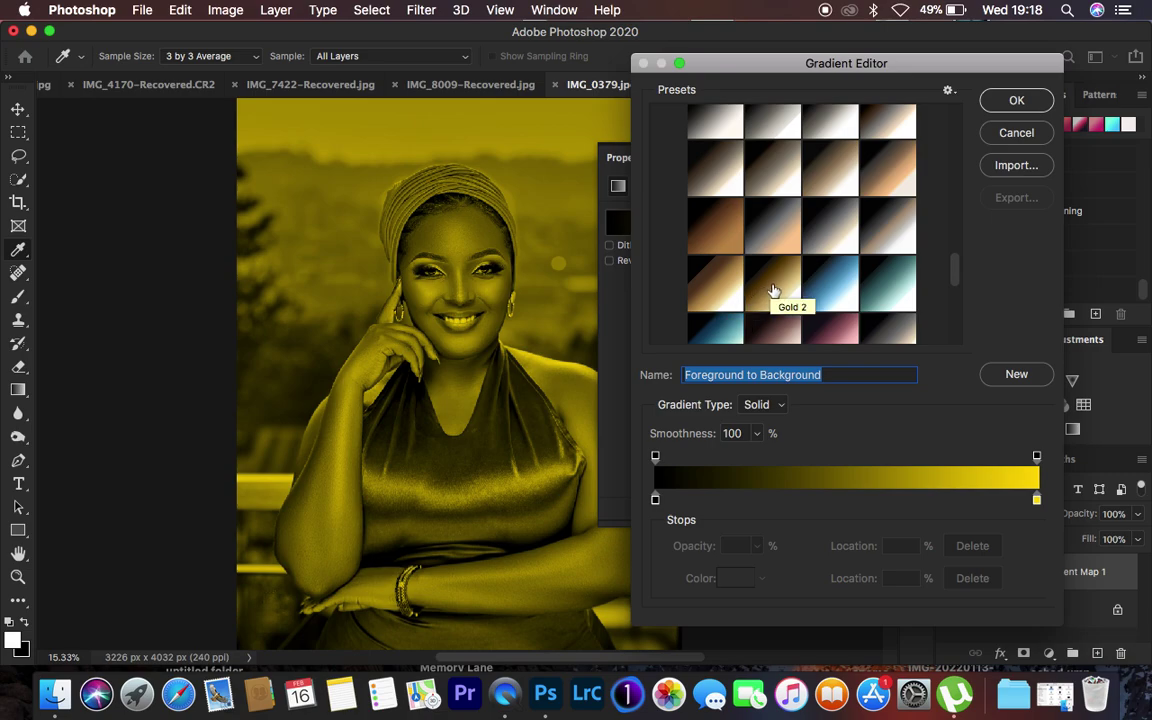
Apply the Sepia Antique gradient to Gradient Map 1 and blend it in Soft Light
{"action": "left_click", "coordinate": [710, 233]}
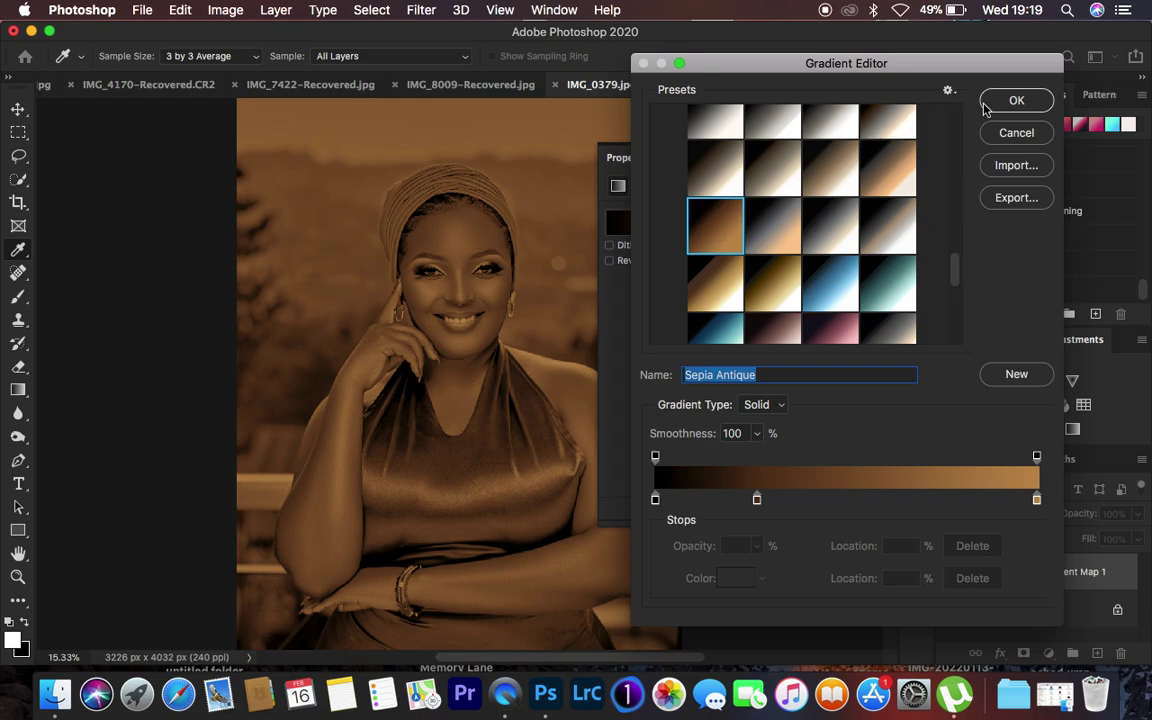
{"action": "left_click", "coordinate": [1016, 101]}
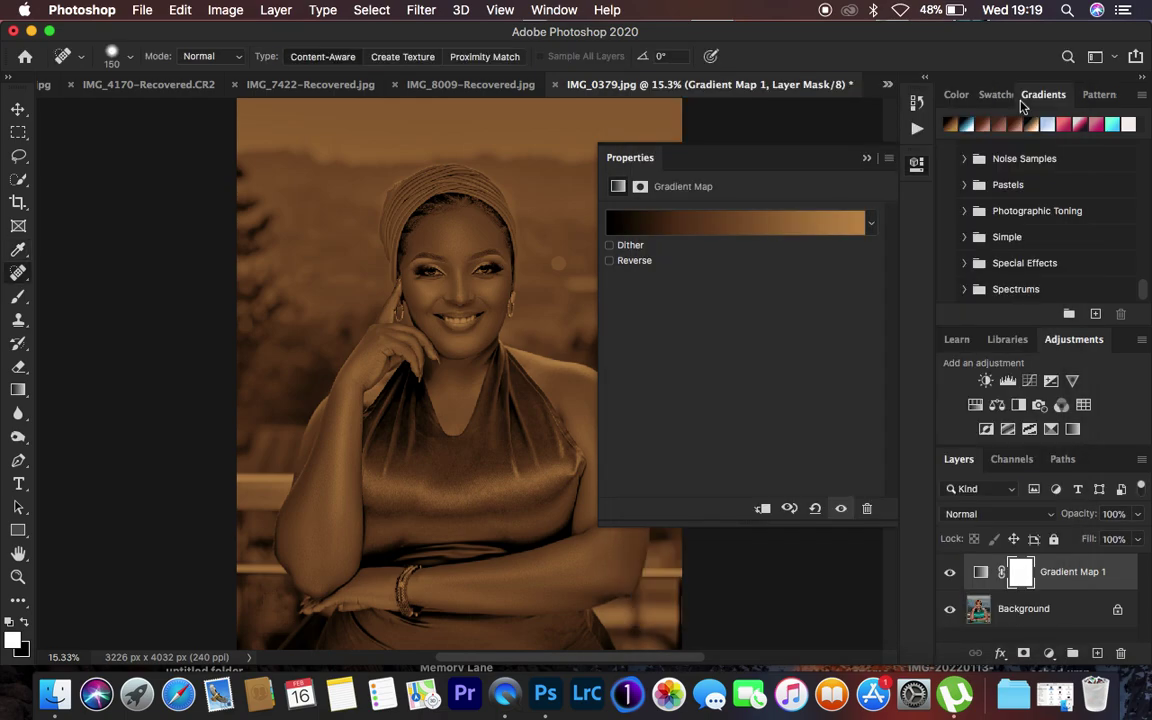
{"action": "left_click", "coordinate": [866, 160]}
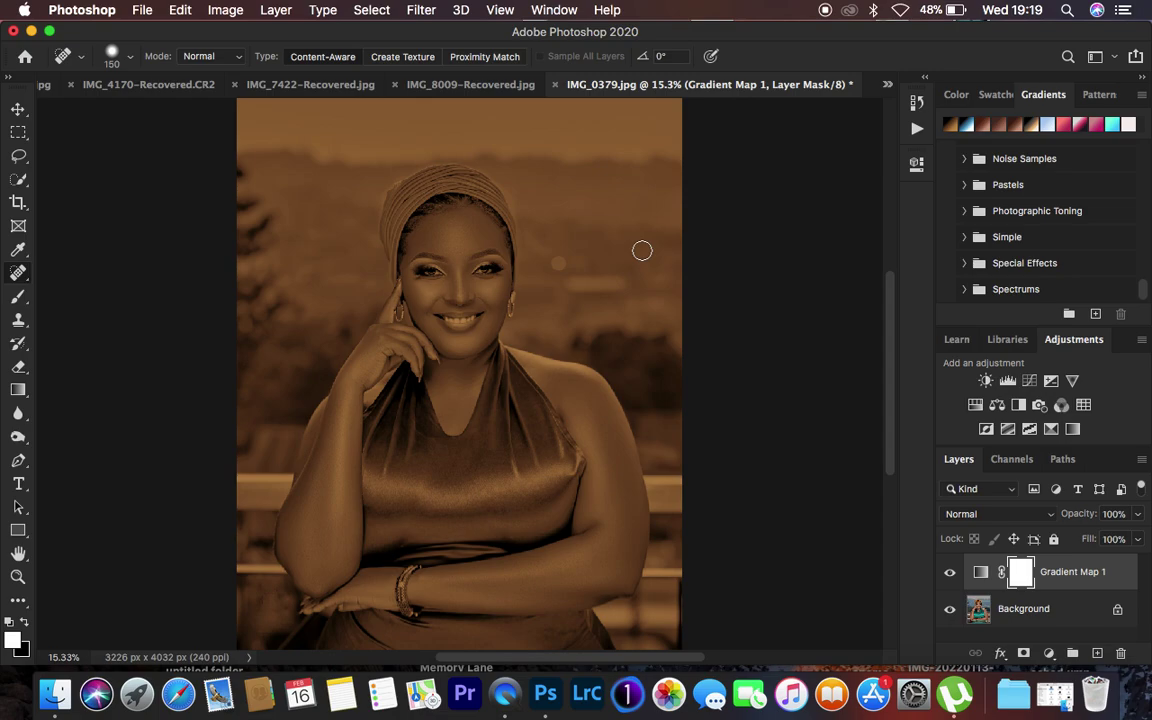
{"action": "left_click", "coordinate": [993, 519]}
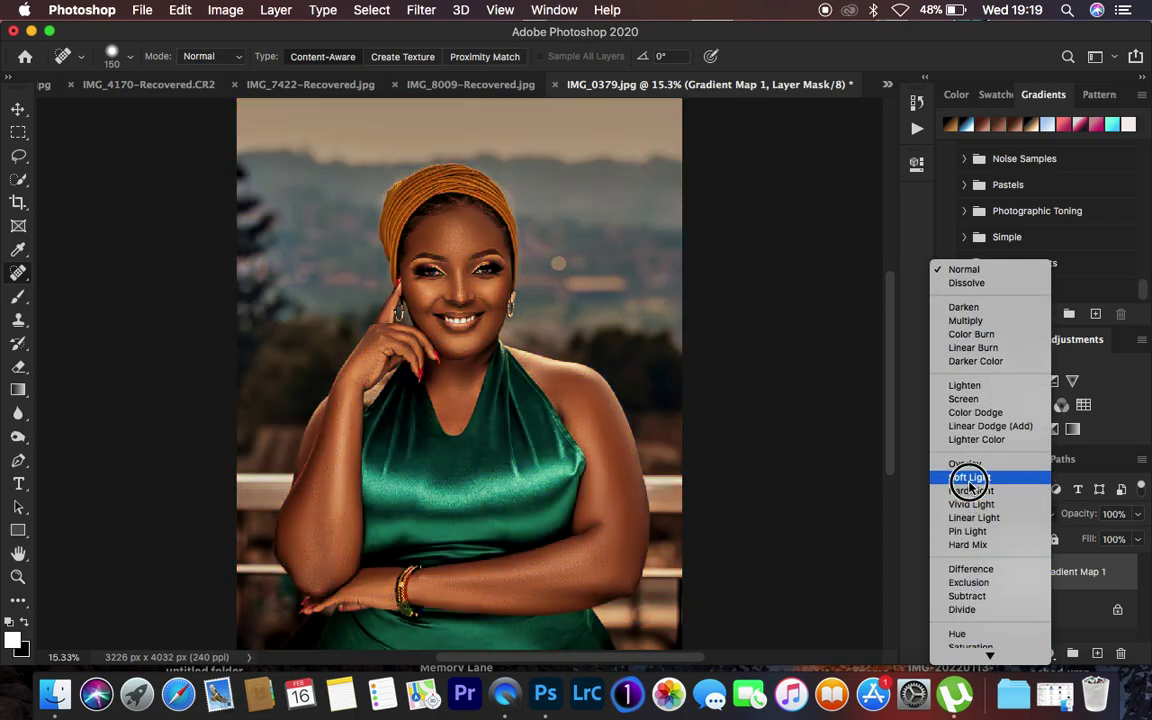
{"action": "left_click", "coordinate": [968, 480]}
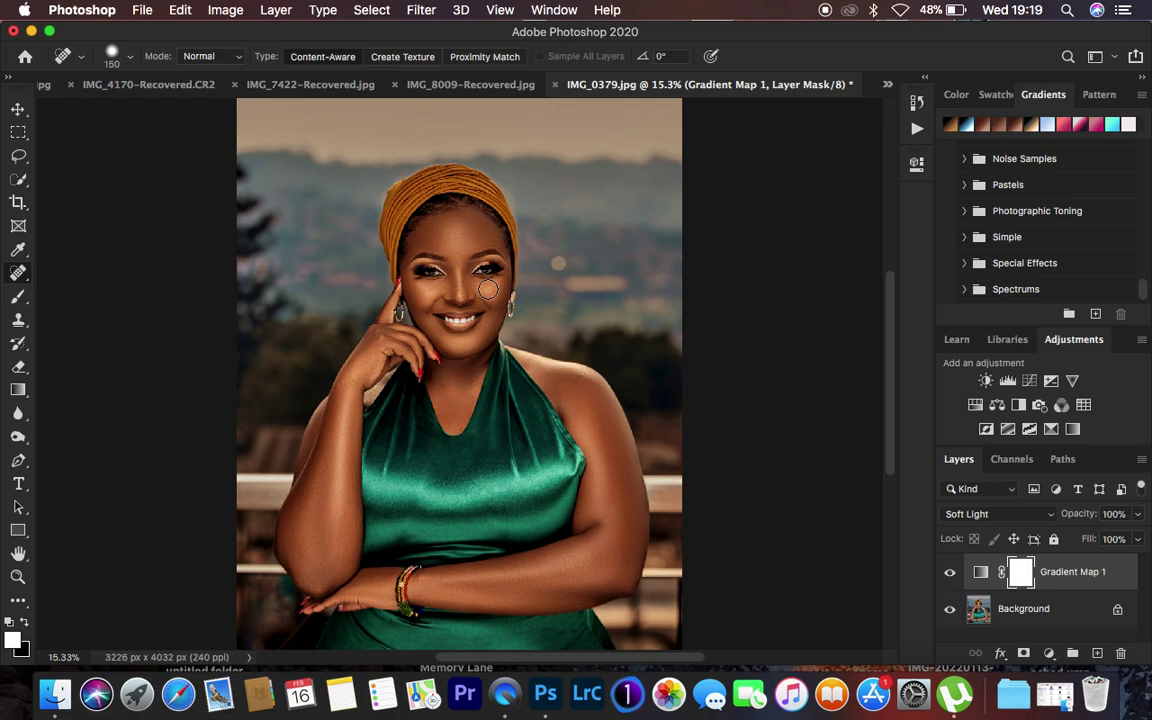
Scrub Gradient Map 1's layer opacity down to 65%
{"action": "mouse_move", "coordinate": [1081, 518]}
{"action": "left_mouse_down"}
{"action": "mouse_move", "coordinate": [1063, 517]}
{"action": "mouse_move", "coordinate": [1076, 514]}
{"action": "left_mouse_up"}
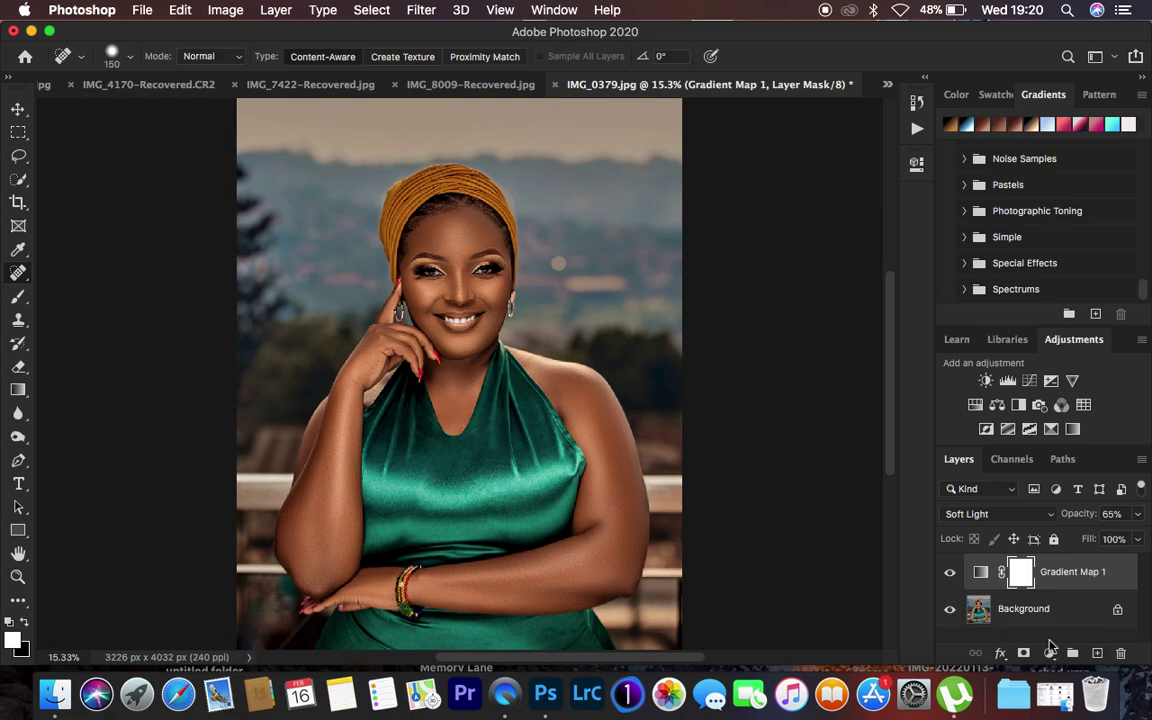
Split Gradient Map 1's Blend If Underlying Layer black slider to 50/79
{"action": "double_click", "coordinate": [1122, 580]}
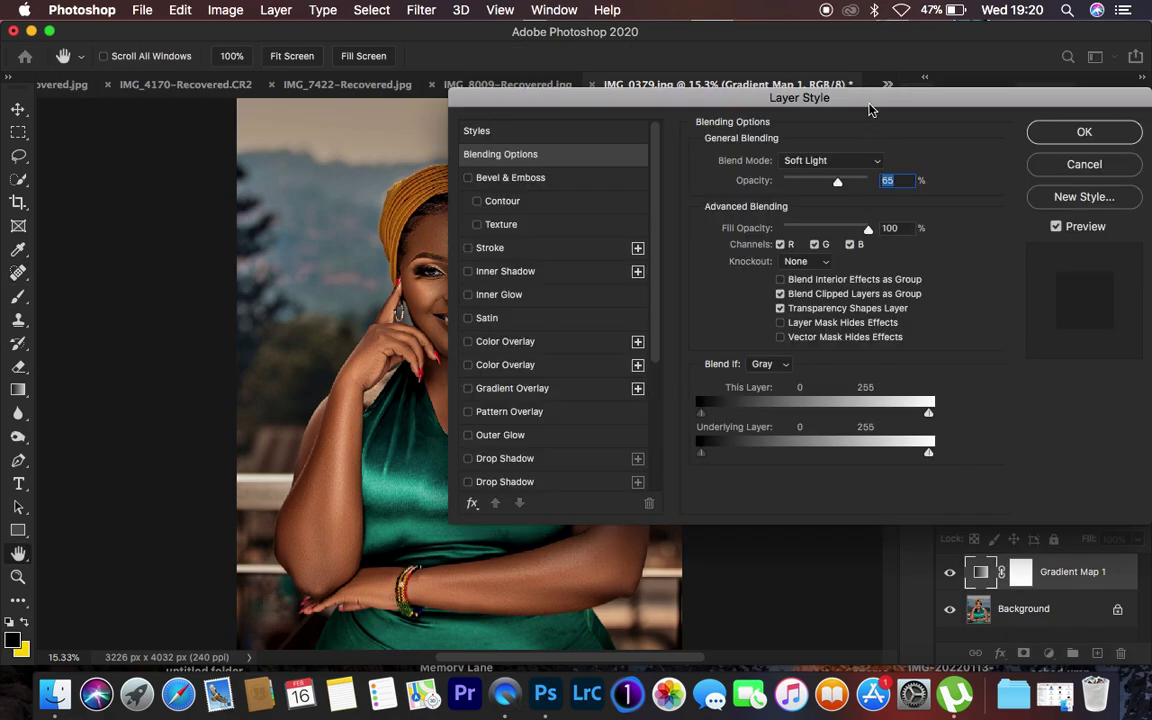
{"action": "left_click_drag", "start_coordinate": [866, 99], "coordinate": [1023, 68]}
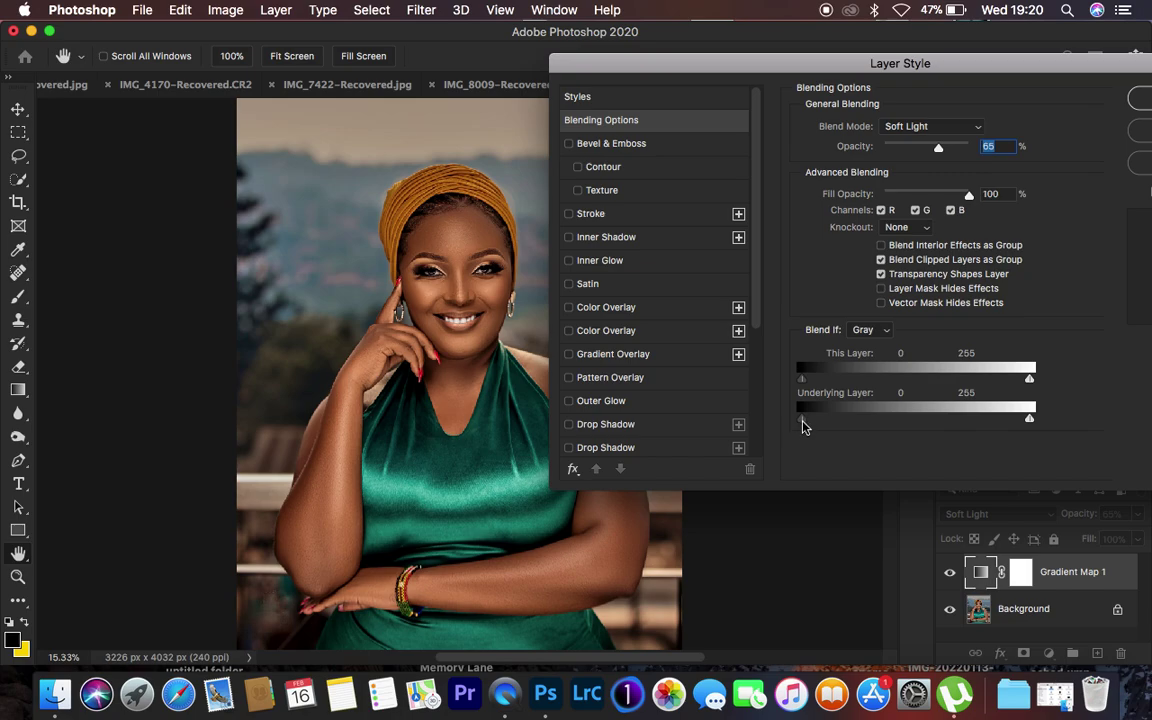
{"action": "left_click_drag", "start_coordinate": [801, 420], "coordinate": [871, 422]}
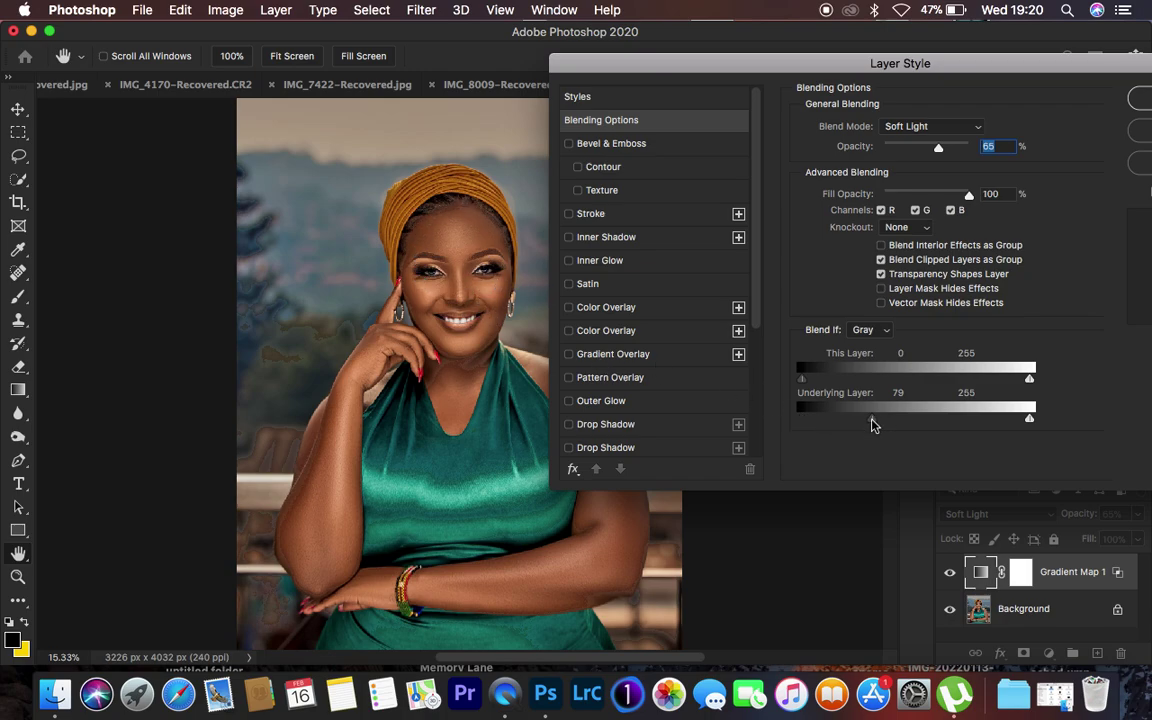
{"action": "left_click_drag", "start_coordinate": [871, 424], "coordinate": [847, 424]}
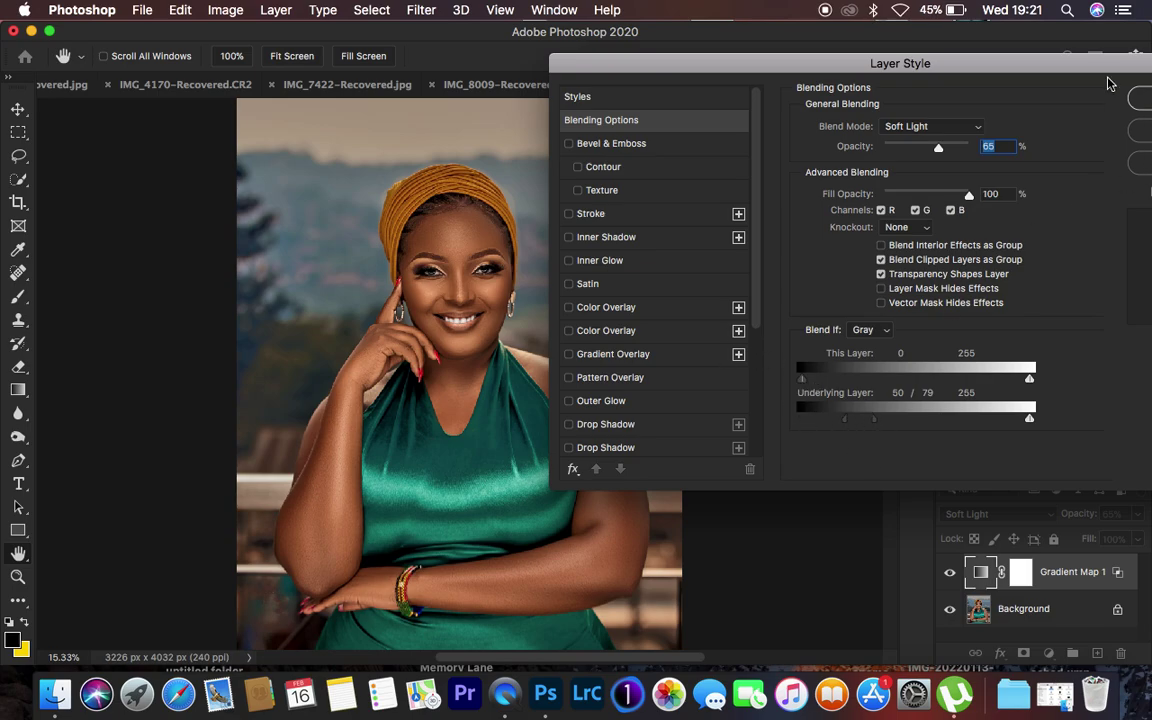
{"action": "left_click_drag", "start_coordinate": [1097, 64], "coordinate": [900, 77]}
{"action": "left_click", "coordinate": [990, 112]}
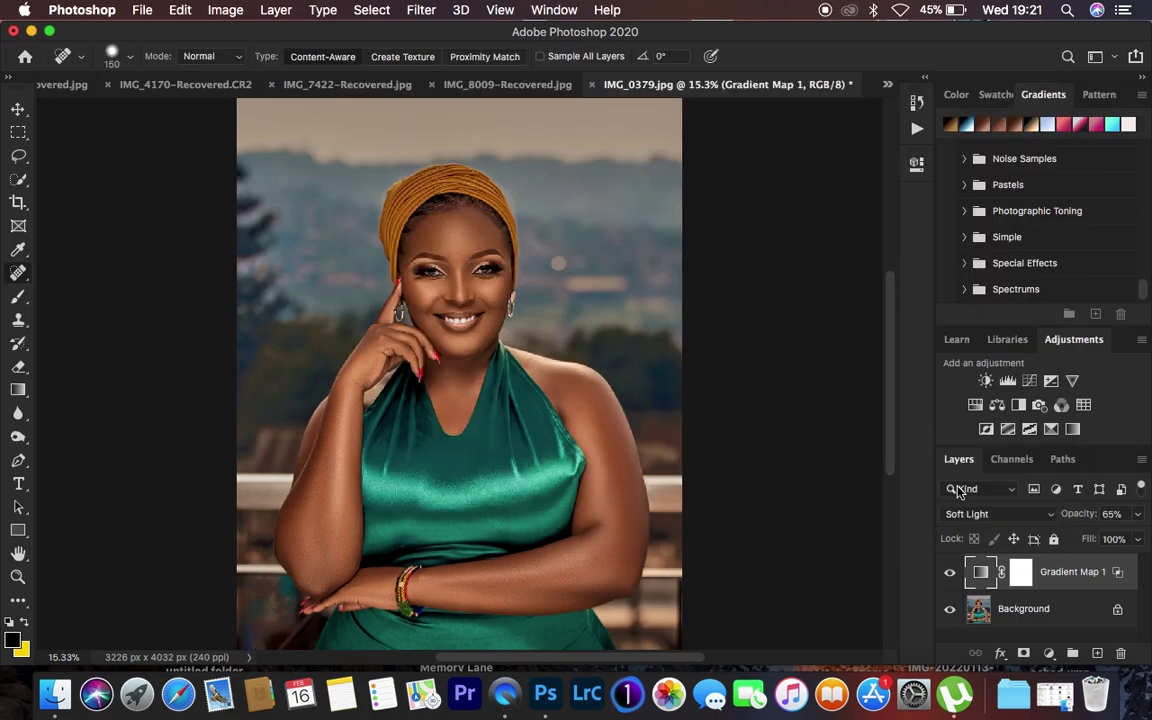
Toggle Gradient Map 1's visibility to compare the portrait before and after the grade
{"action": "left_click", "coordinate": [950, 575]}
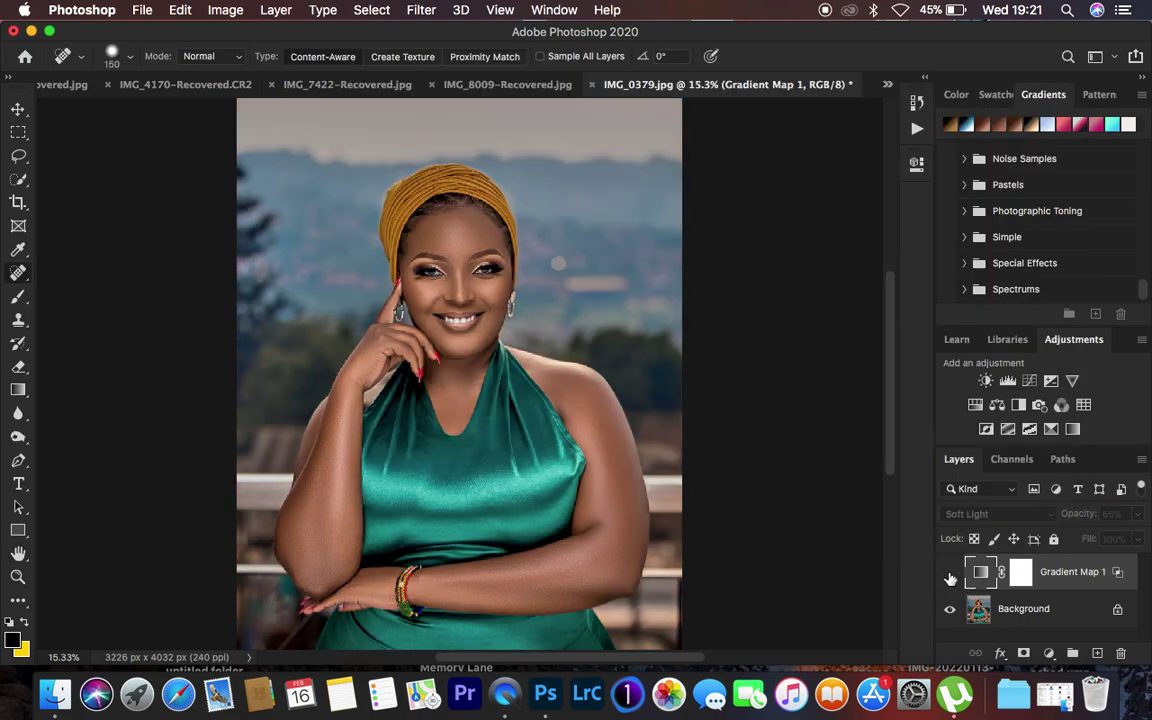
{"action": "left_click", "coordinate": [950, 575]}
{"action": "left_click", "coordinate": [950, 575]}
{"action": "left_click", "coordinate": [950, 575]}
{"action": "left_click", "coordinate": [950, 575]}
{"action": "left_click", "coordinate": [950, 576]}
{"action": "left_click", "coordinate": [950, 576]}
{"action": "left_click", "coordinate": [950, 576]}
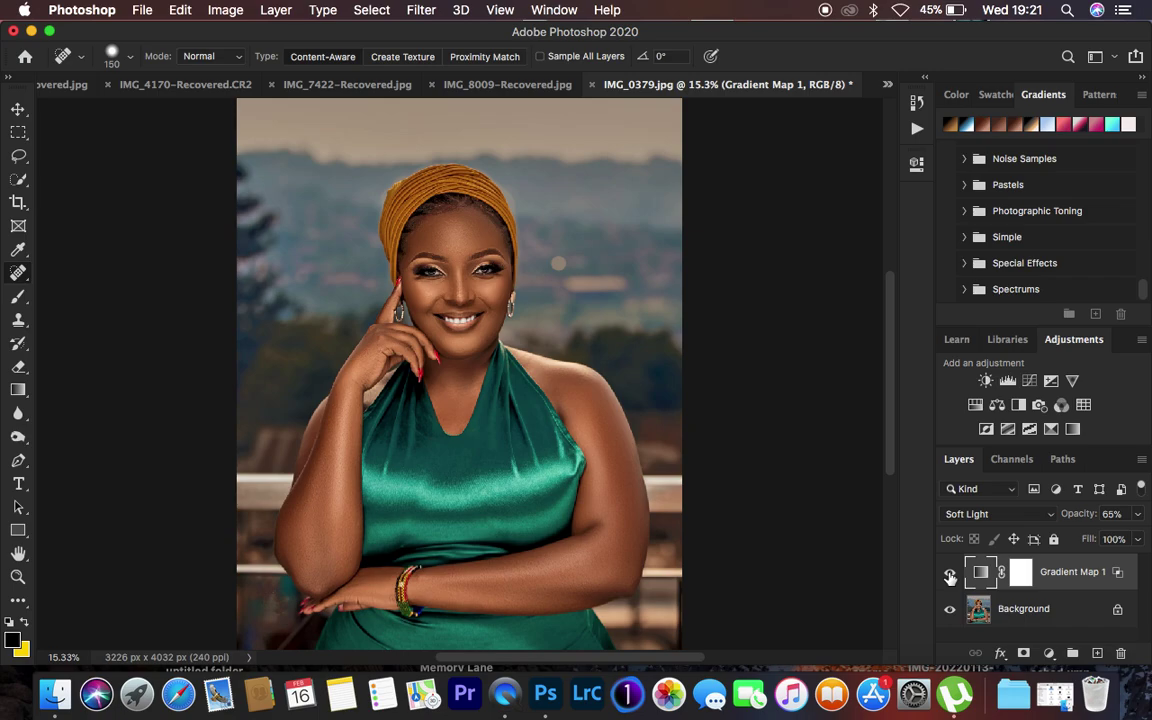
{"action": "left_click", "coordinate": [1048, 653]}
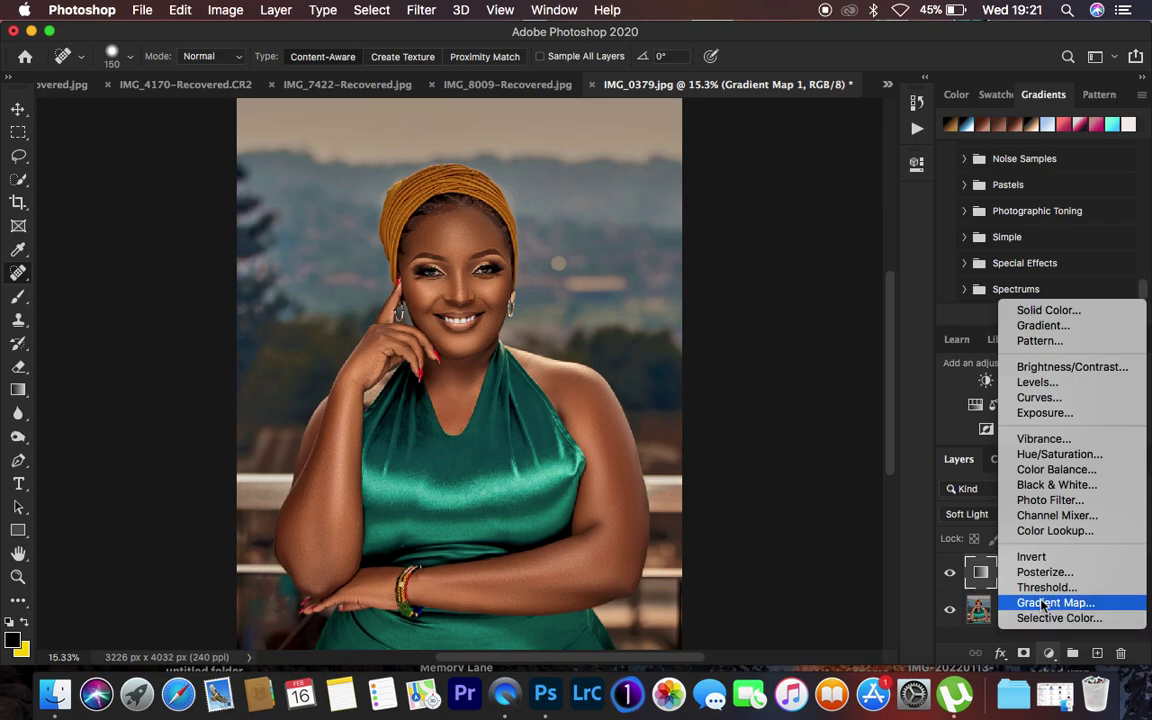
Add Gradient Map 2 using the Photographic Toning preset Blue 1
{"action": "left_click", "coordinate": [1043, 605]}
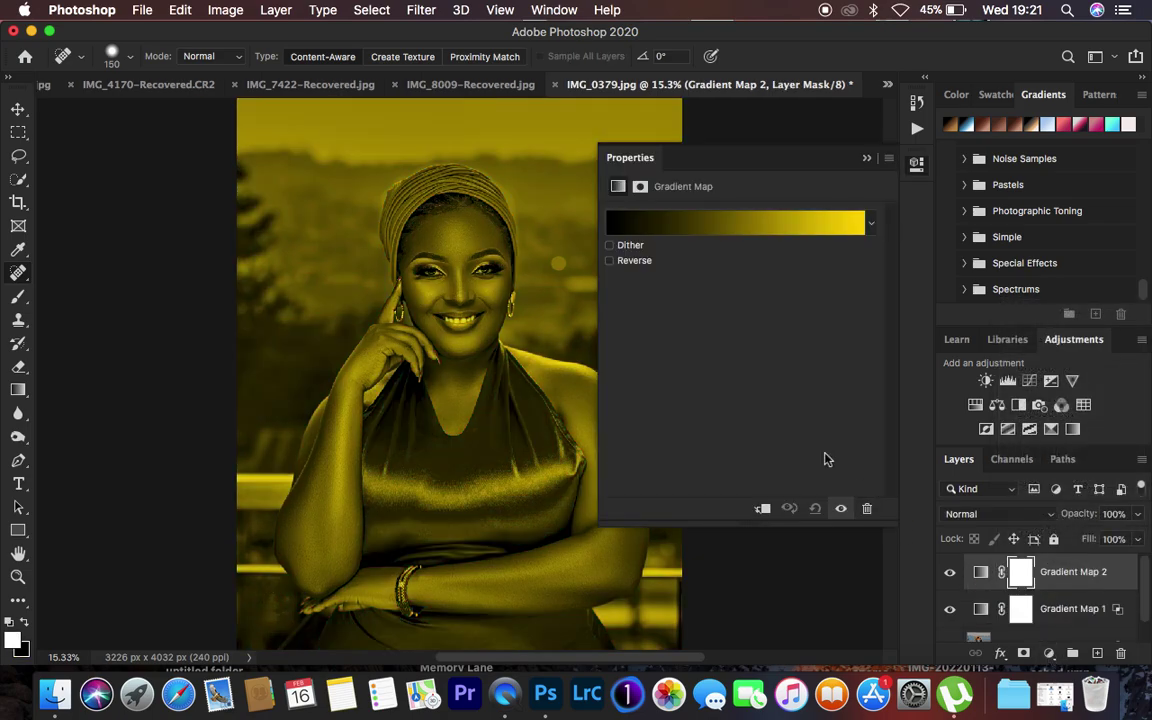
{"action": "left_click", "coordinate": [702, 228]}
{"action": "scroll", "coordinate": [759, 275], "scroll_direction": "down", "scroll_amount": 10}
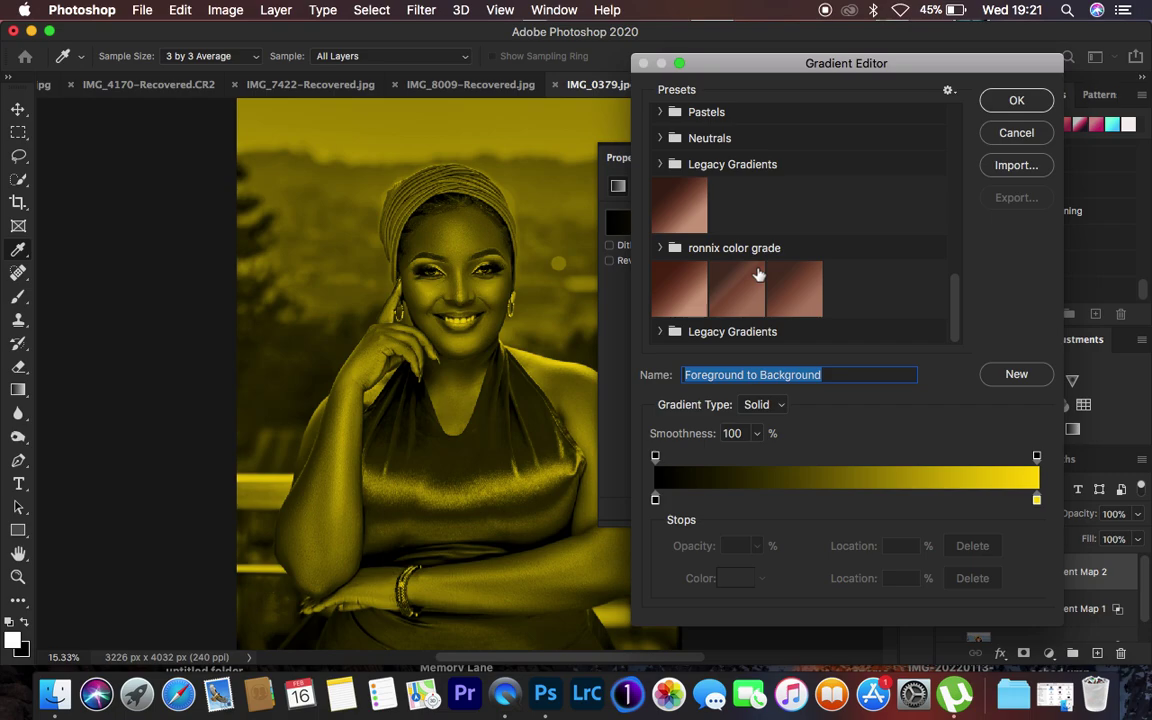
{"action": "left_click", "coordinate": [656, 332]}
{"action": "scroll", "coordinate": [795, 318], "scroll_direction": "down", "scroll_amount": 5}
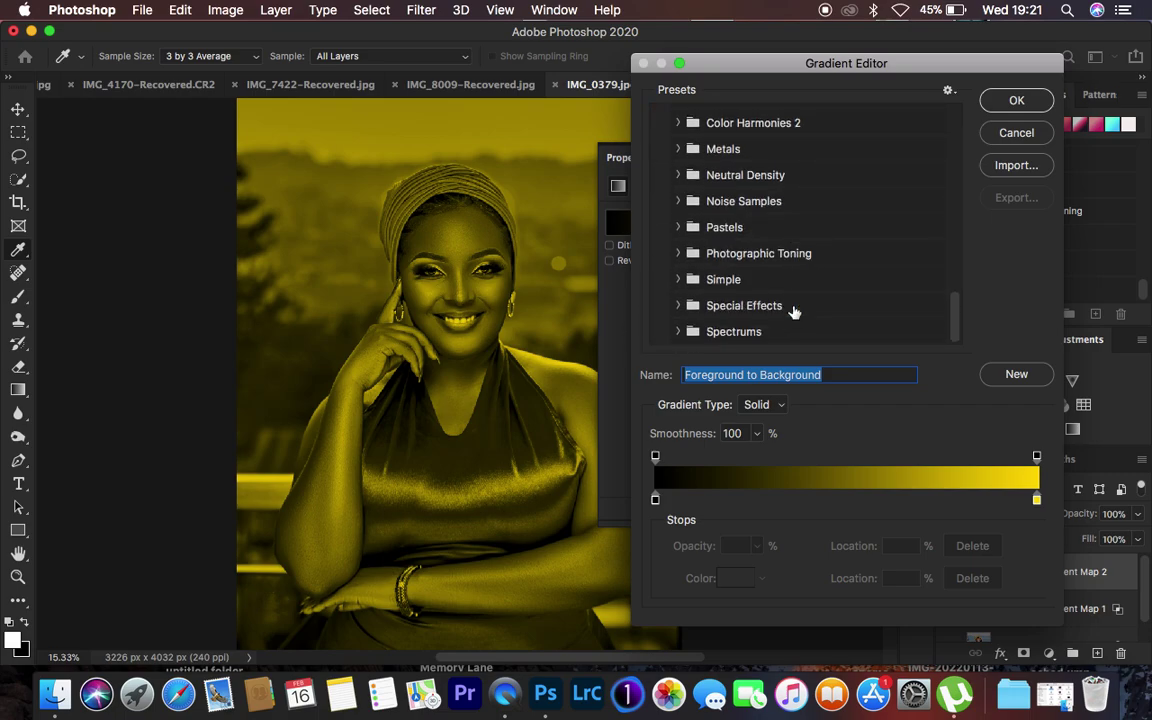
{"action": "left_click", "coordinate": [678, 253]}
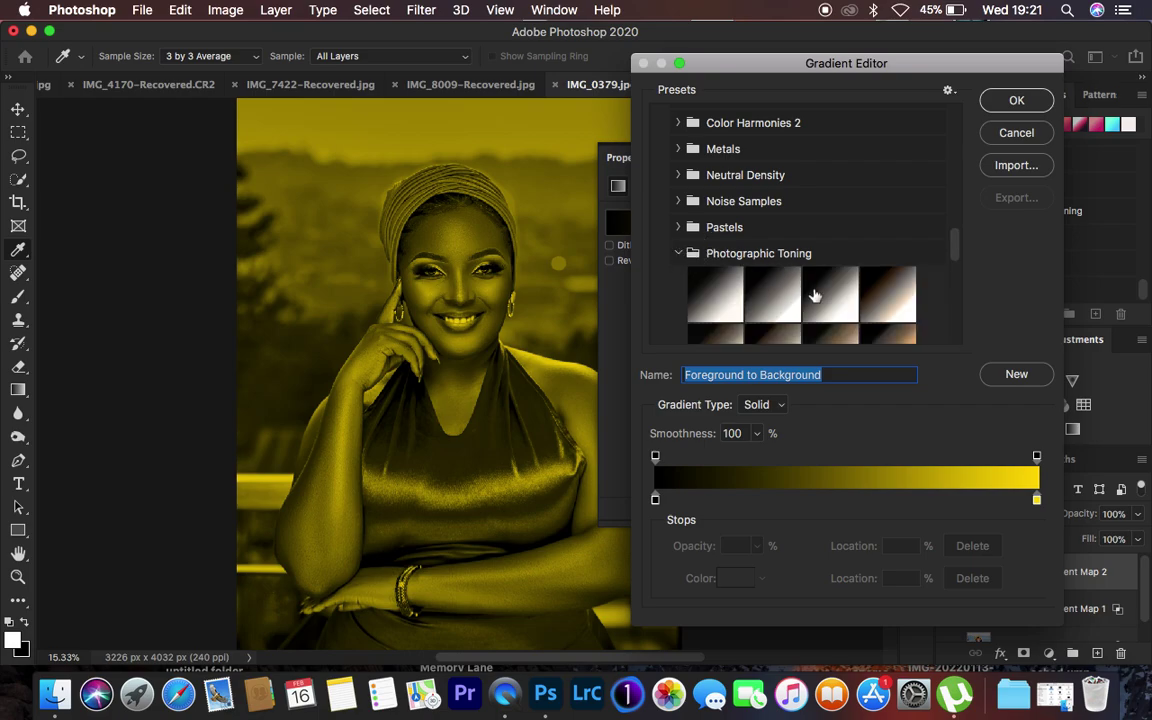
{"action": "scroll", "coordinate": [815, 296], "scroll_direction": "down", "scroll_amount": 3}
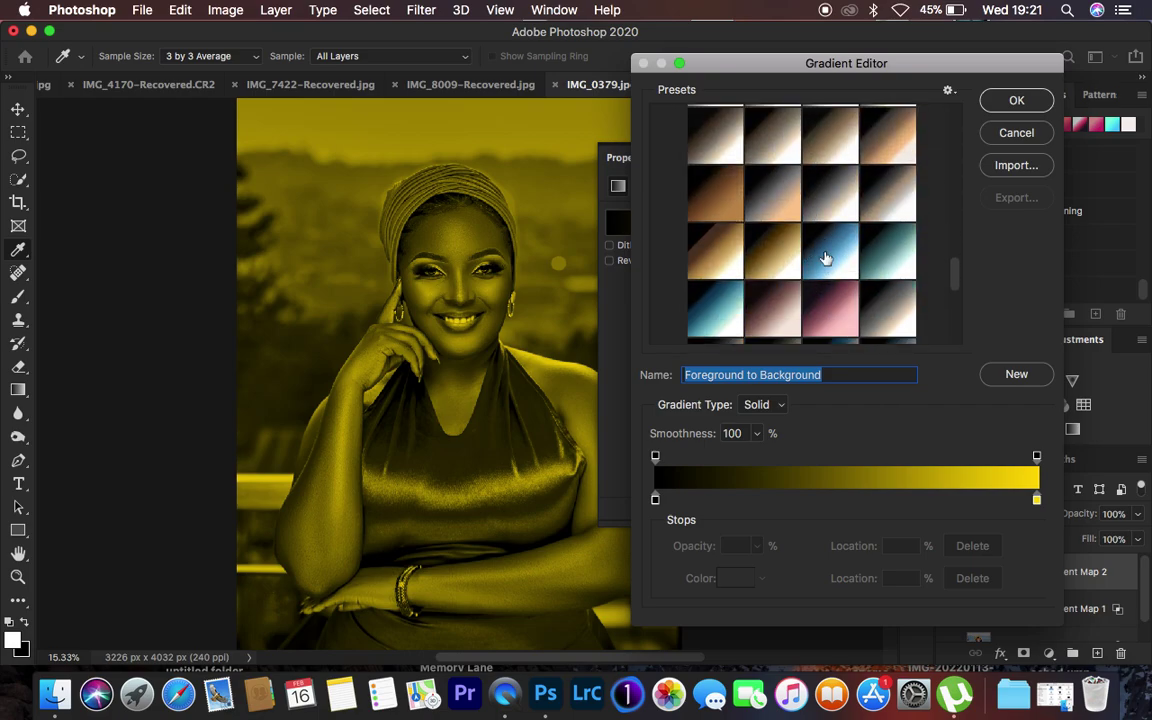
{"action": "left_click", "coordinate": [826, 254]}
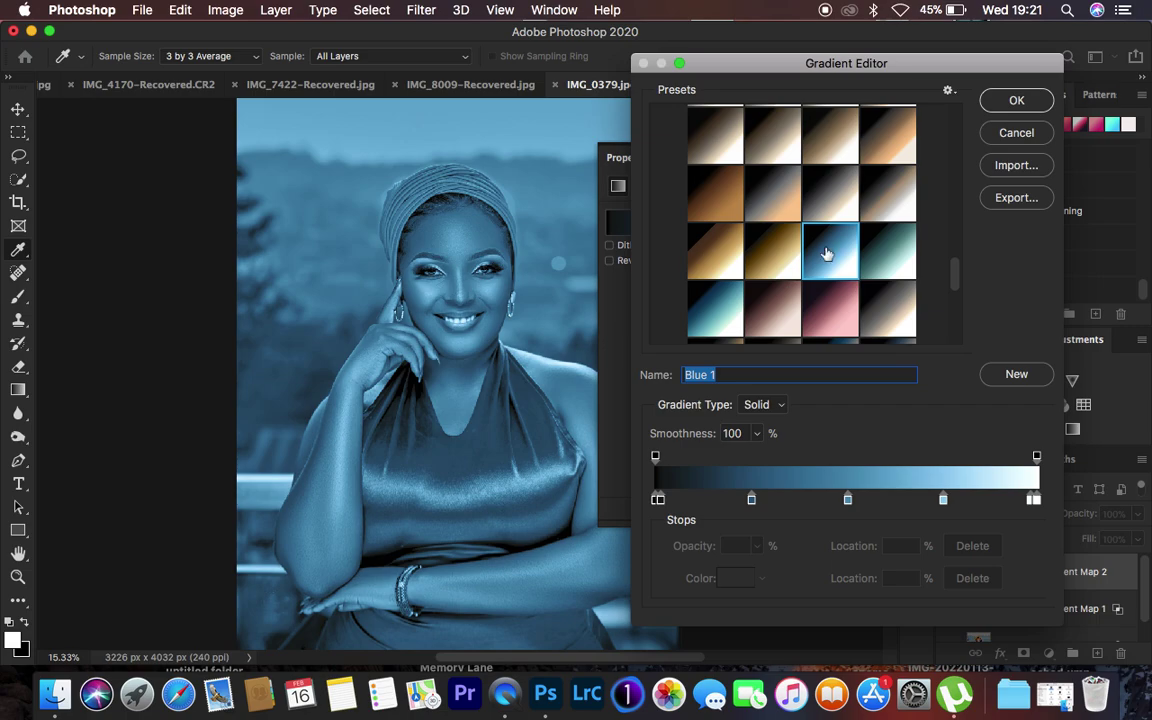
{"action": "left_click", "coordinate": [1013, 101]}
Close Properties and set Gradient Map 2's opacity to 41%
{"action": "left_click", "coordinate": [866, 160]}
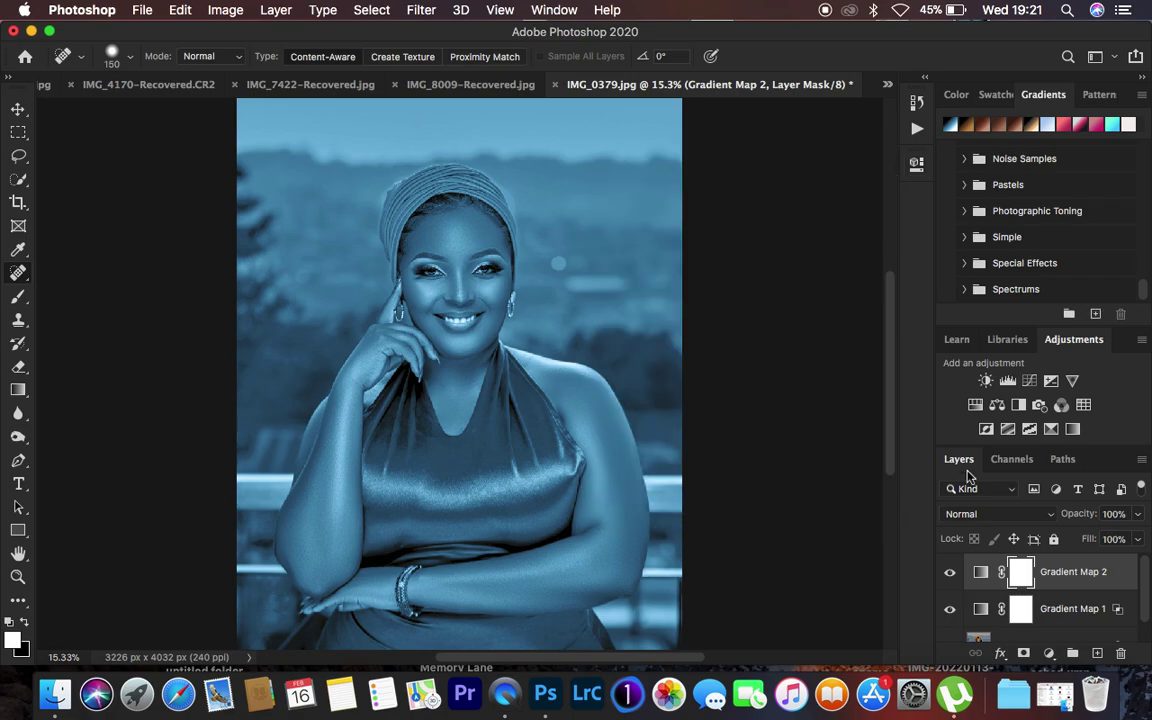
{"action": "left_click_drag", "start_coordinate": [1087, 519], "coordinate": [1033, 516]}
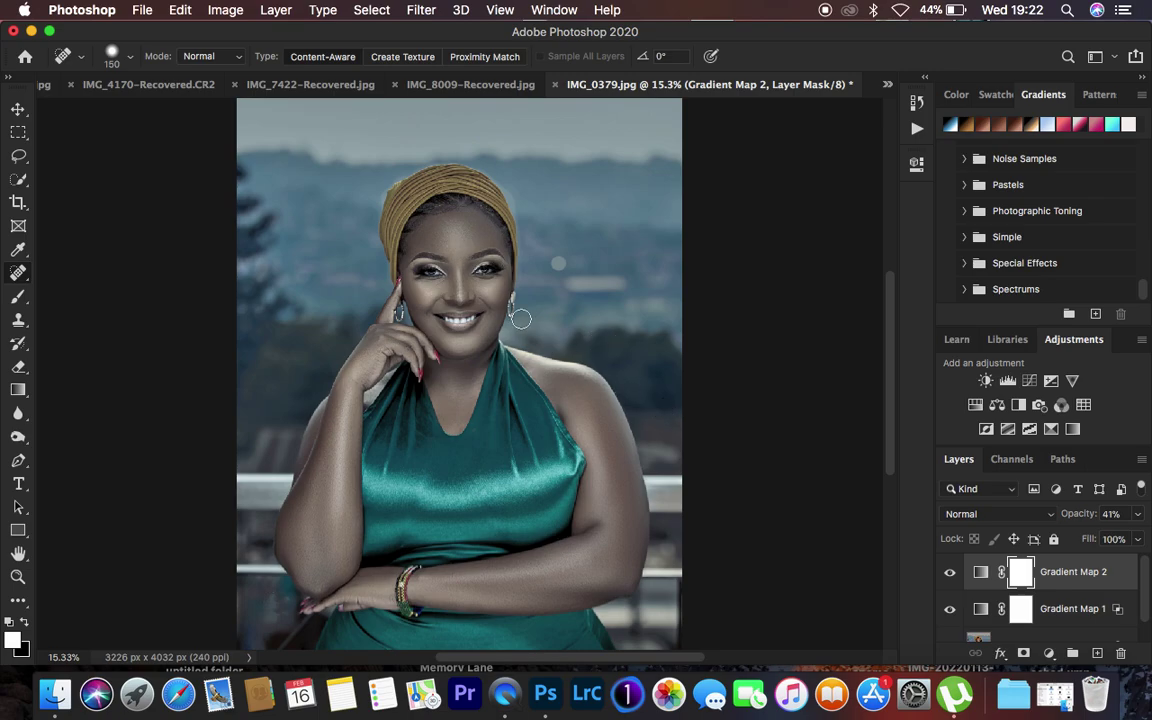
Lower Gradient Map 2's Blend If Underlying Layer white slider to about 174
{"action": "double_click", "coordinate": [1124, 580]}
{"action": "left_click_drag", "start_coordinate": [746, 91], "coordinate": [938, 119]}
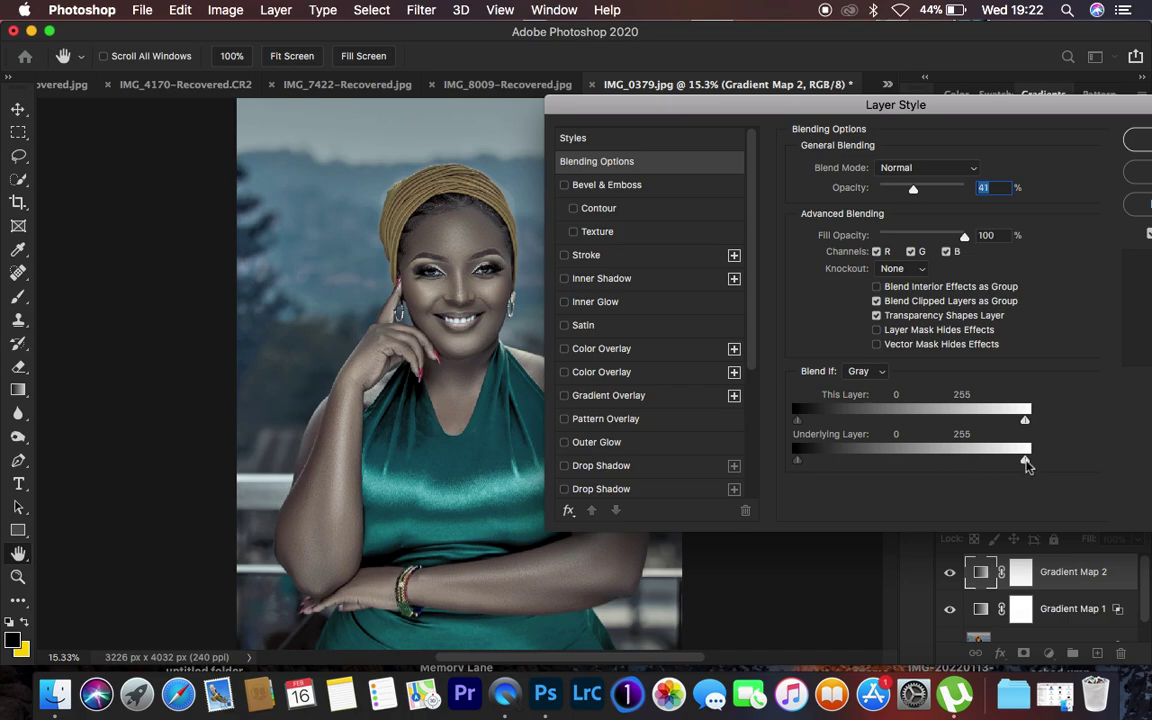
{"action": "left_click_drag", "start_coordinate": [1025, 462], "coordinate": [955, 460]}
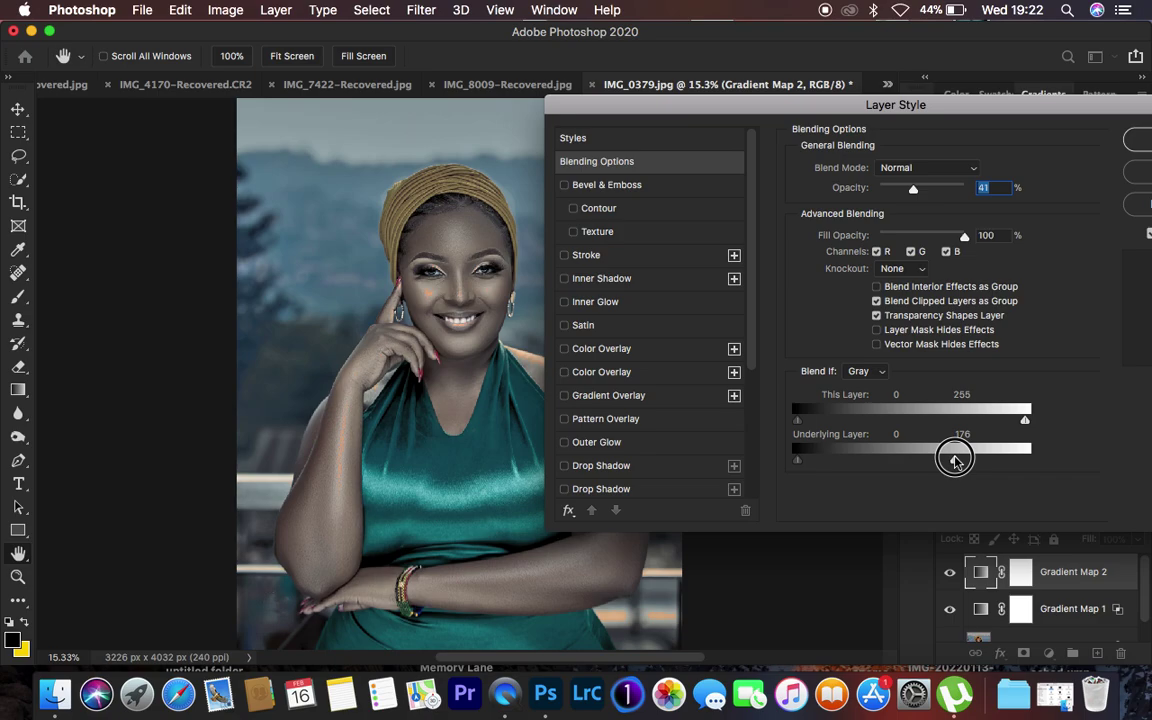
{"action": "left_click_drag", "start_coordinate": [955, 460], "coordinate": [952, 462]}
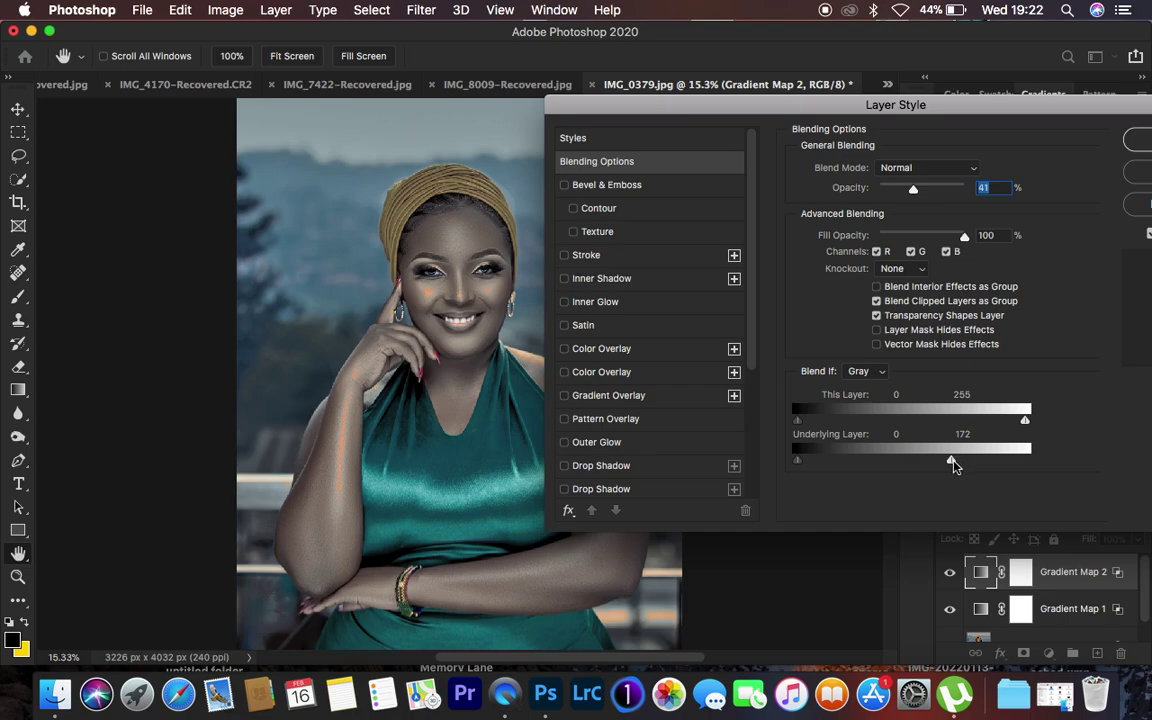
{"action": "mouse_move", "coordinate": [952, 462]}
{"action": "left_mouse_down"}
{"action": "mouse_move", "coordinate": [910, 463]}
{"action": "mouse_move", "coordinate": [968, 462]}
{"action": "left_mouse_up"}
{"action": "left_click_drag", "start_coordinate": [1055, 105], "coordinate": [902, 120]}
{"action": "left_click", "coordinate": [998, 153]}
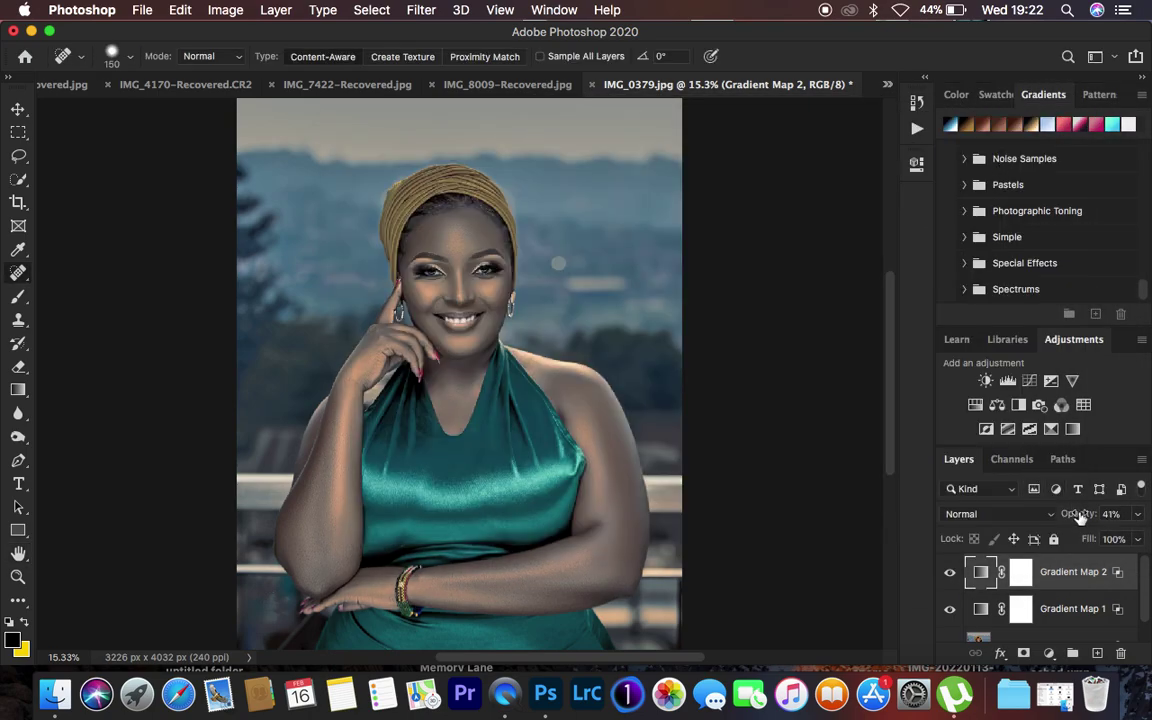
{"action": "left_click", "coordinate": [998, 514]}
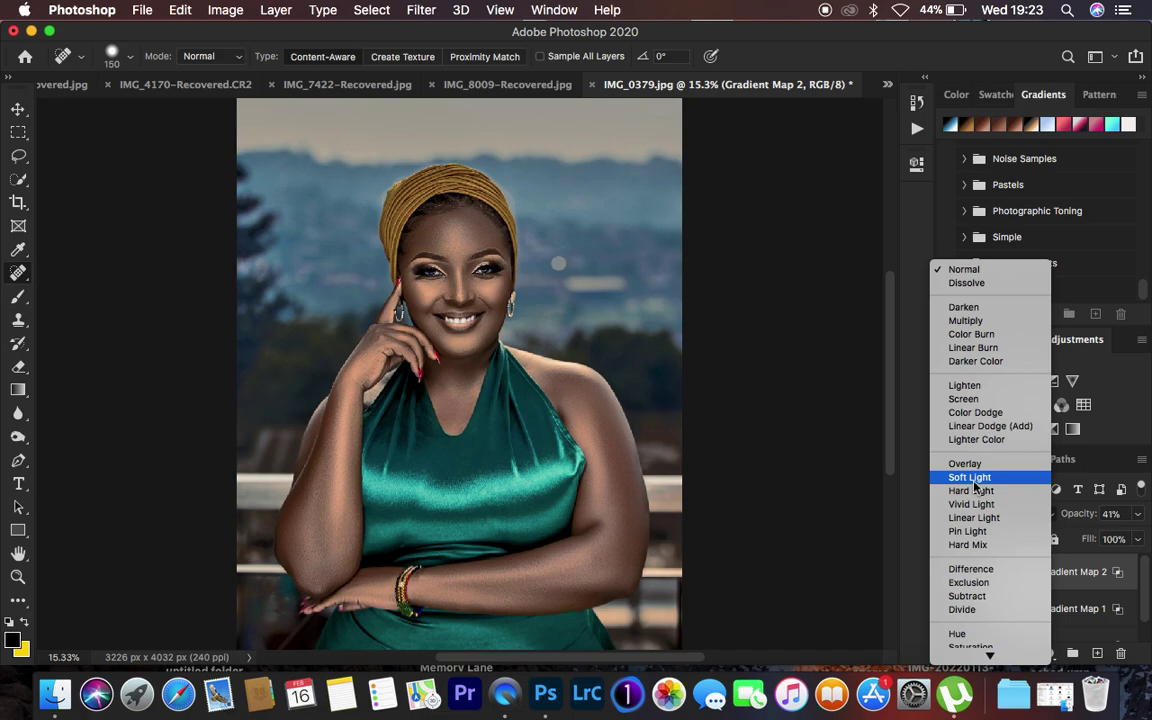
Switch Gradient Map 2 to Soft Light and split its Underlying Layer white Blend If slider to 120/200
{"action": "left_click", "coordinate": [970, 478]}
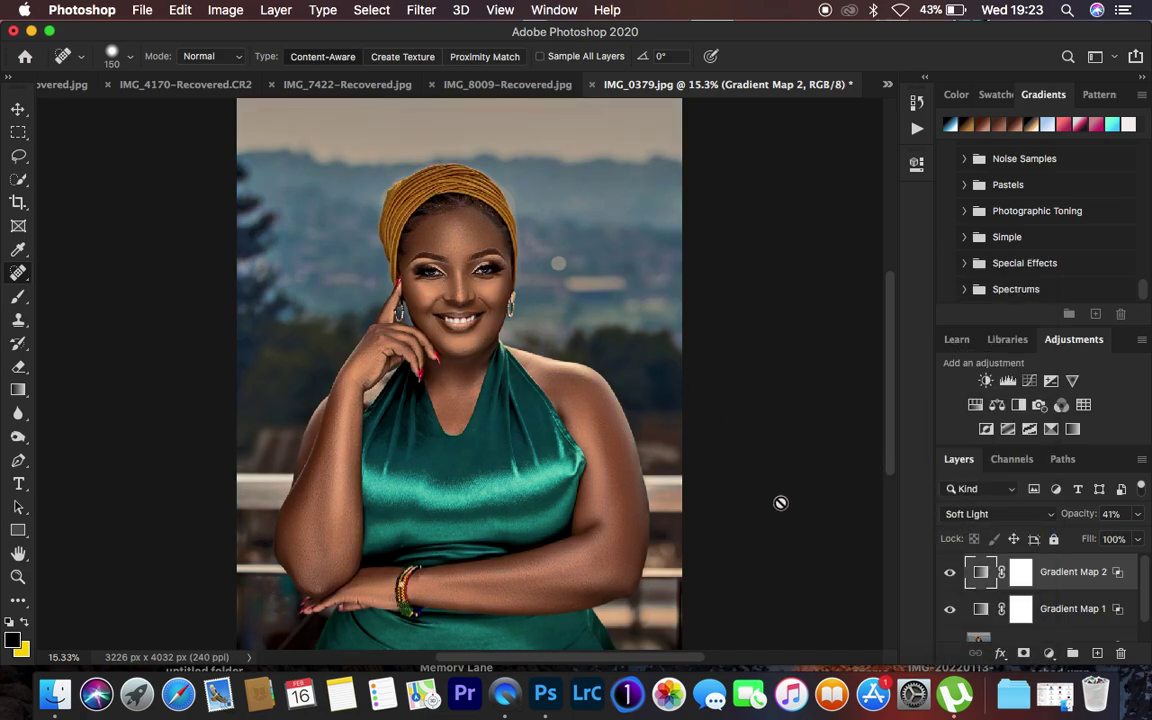
{"action": "double_click", "coordinate": [1131, 571]}
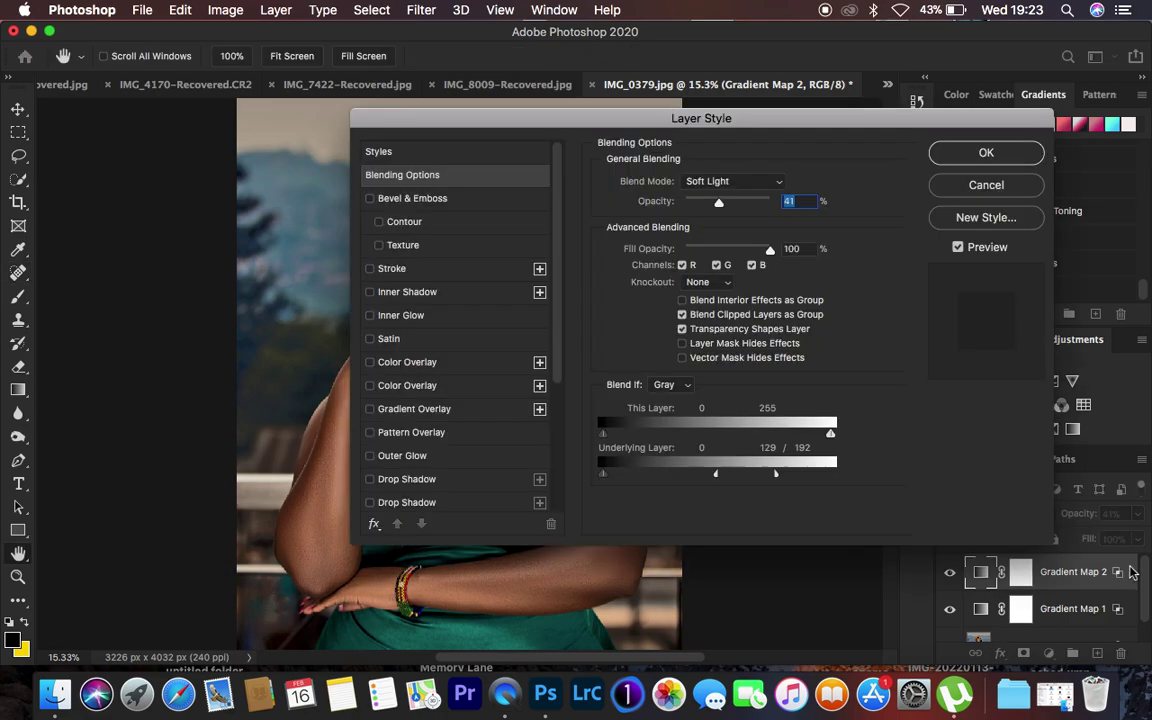
{"action": "left_click_drag", "start_coordinate": [770, 119], "coordinate": [1004, 113]}
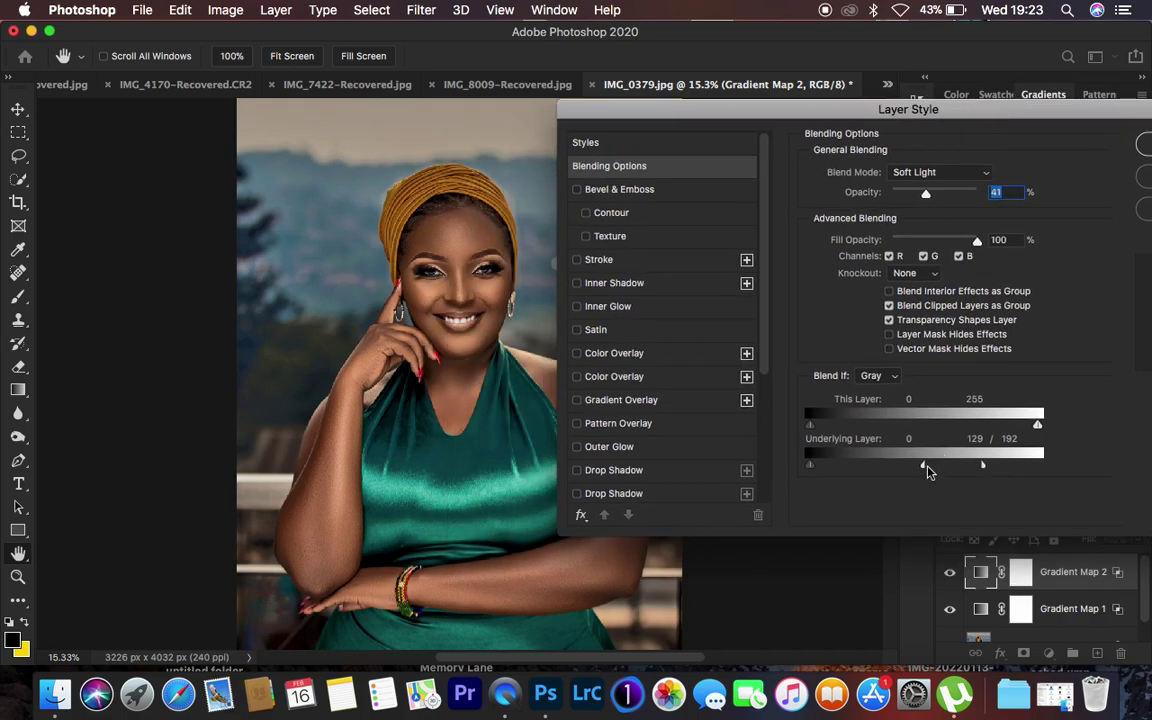
{"action": "left_click_drag", "start_coordinate": [925, 467], "coordinate": [987, 466]}
{"action": "left_click_drag", "start_coordinate": [1003, 110], "coordinate": [862, 111]}
{"action": "left_click", "coordinate": [1042, 145]}
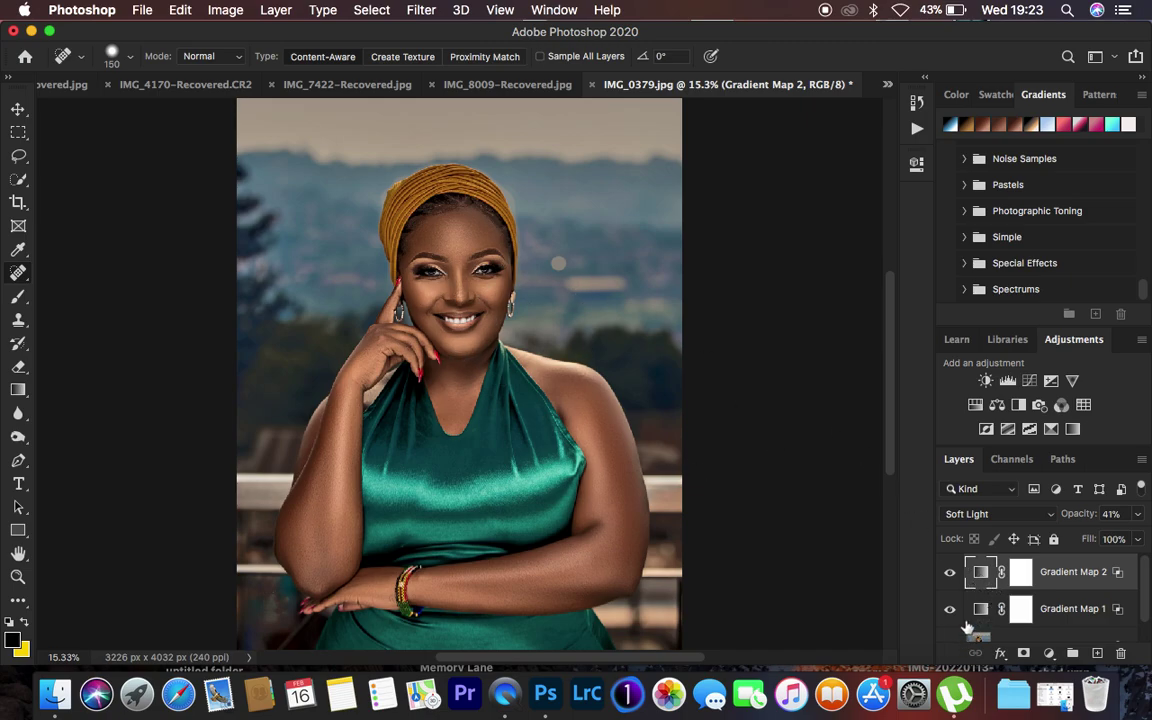
{"action": "scroll", "coordinate": [993, 607], "scroll_direction": "down", "scroll_amount": 1}
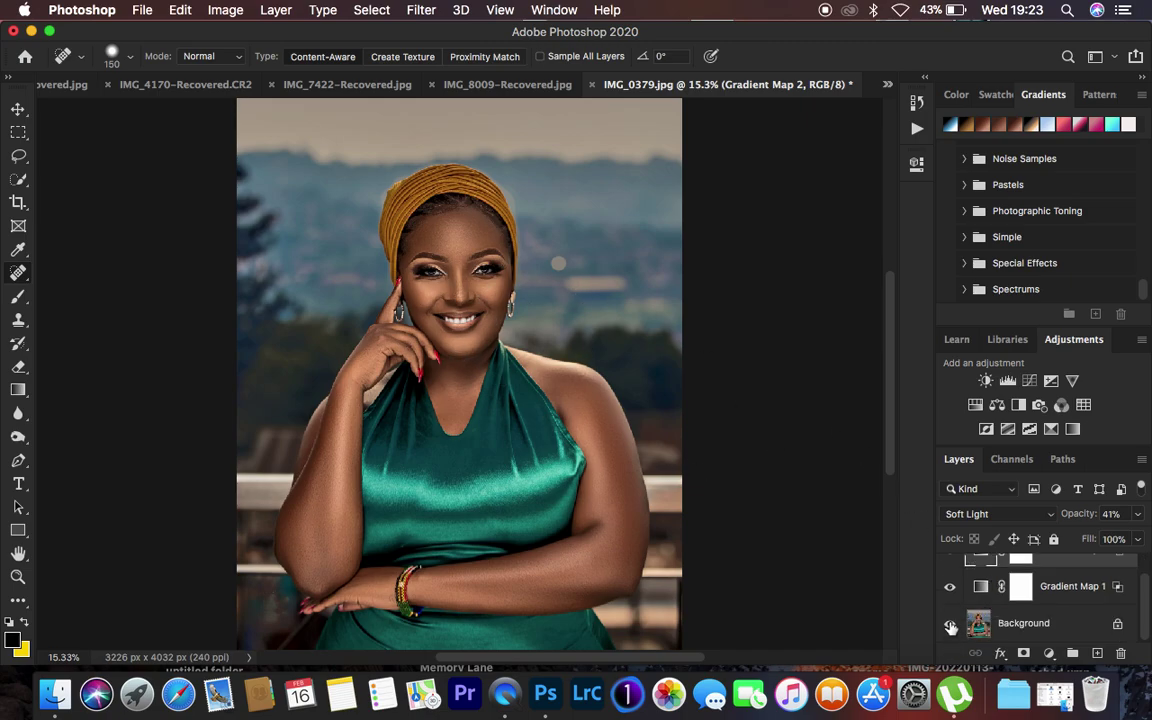
{"action": "left_click", "coordinate": [950, 626], "text": "alt"}
{"action": "left_click", "coordinate": [950, 626], "text": "alt"}
{"action": "left_click", "coordinate": [950, 626], "text": "alt"}
{"action": "left_click", "coordinate": [950, 626], "text": "alt"}
{"action": "left_click", "coordinate": [950, 626], "text": "alt"}
{"action": "left_click", "coordinate": [950, 626], "text": "alt"}
{"action": "left_click", "coordinate": [950, 626], "text": "alt"}
{"action": "left_click", "coordinate": [950, 626], "text": "alt"}
{"action": "left_click", "coordinate": [950, 626], "text": "alt"}
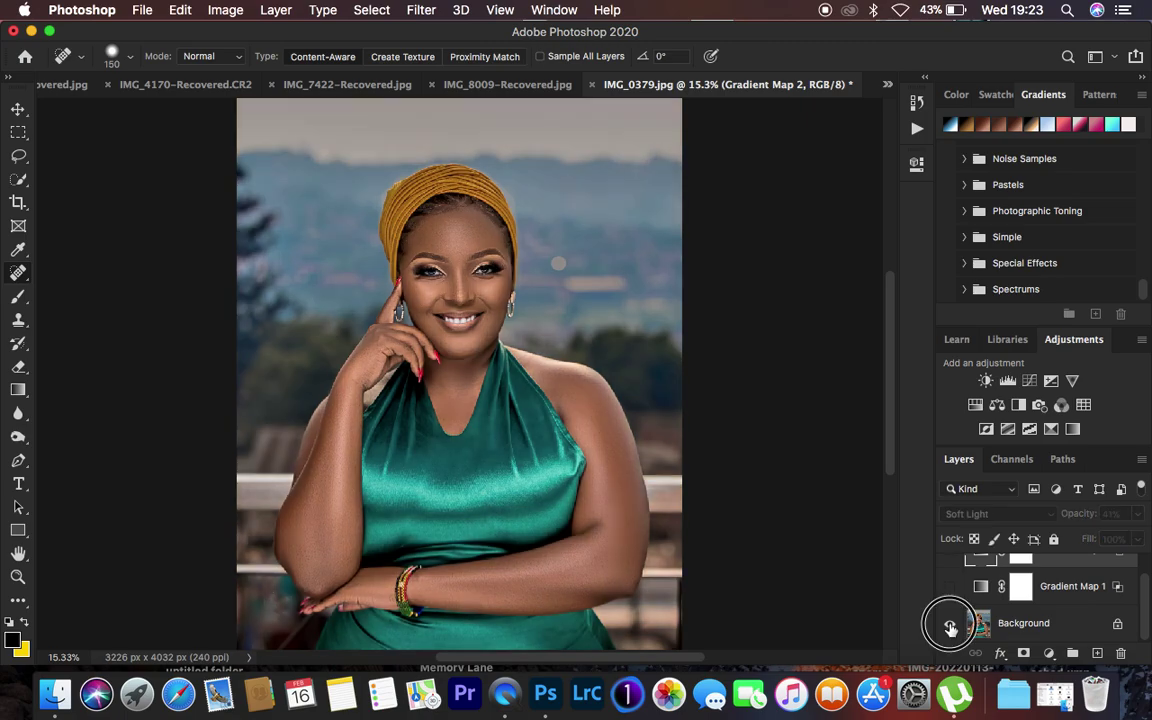
{"action": "left_click", "coordinate": [950, 626], "text": "alt"}
{"action": "left_click", "coordinate": [950, 626], "text": "alt"}
{"action": "left_click", "coordinate": [950, 626], "text": "alt"}
{"action": "left_click", "coordinate": [950, 626], "text": "alt"}
{"action": "left_click", "coordinate": [950, 626], "text": "alt"}
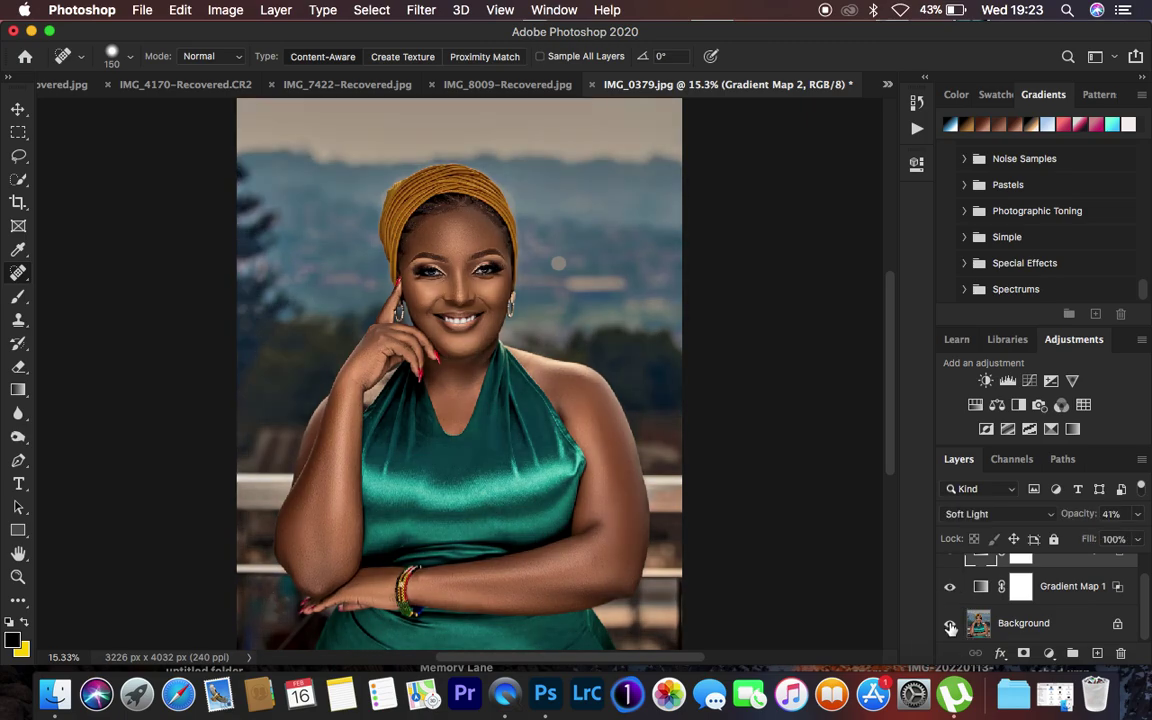
{"action": "left_click", "coordinate": [1097, 598], "text": "shift"}
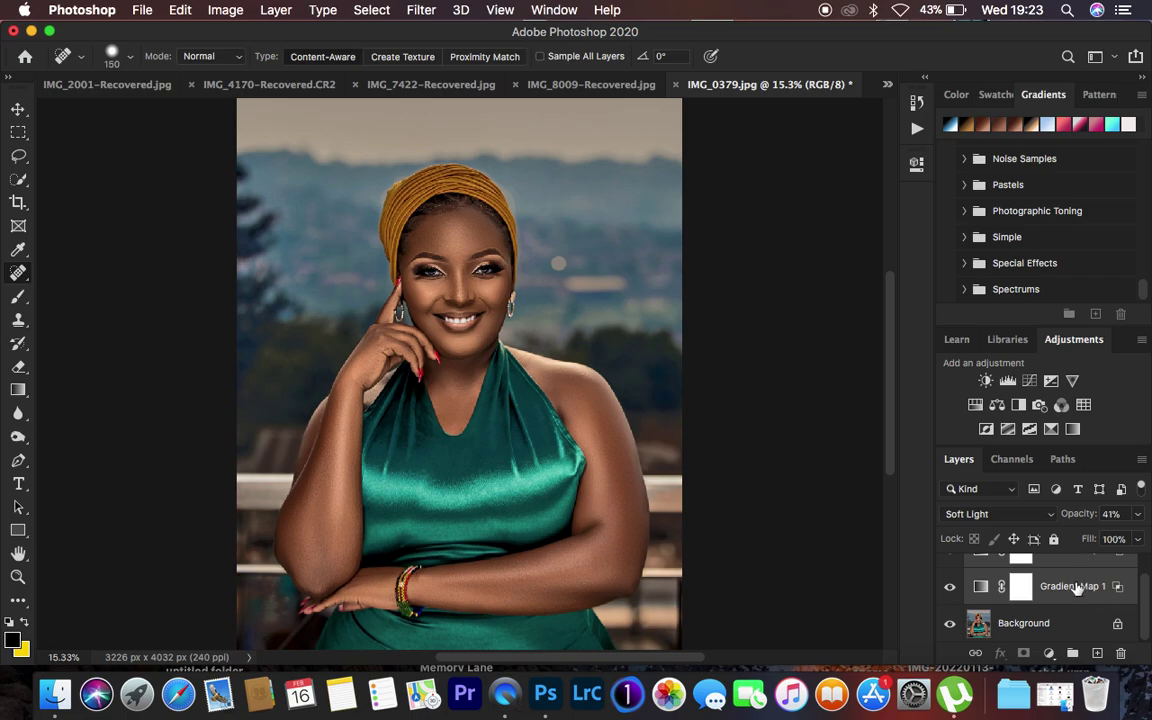
{"action": "key", "text": "super+g"}
Rename the new group to 'color grade' and toggle its visibility to compare the grade
{"action": "double_click", "coordinate": [1013, 566]}
{"action": "type", "text": "d"}
{"action": "type", "text": "olor grade"}
{"action": "key", "text": "Return"}
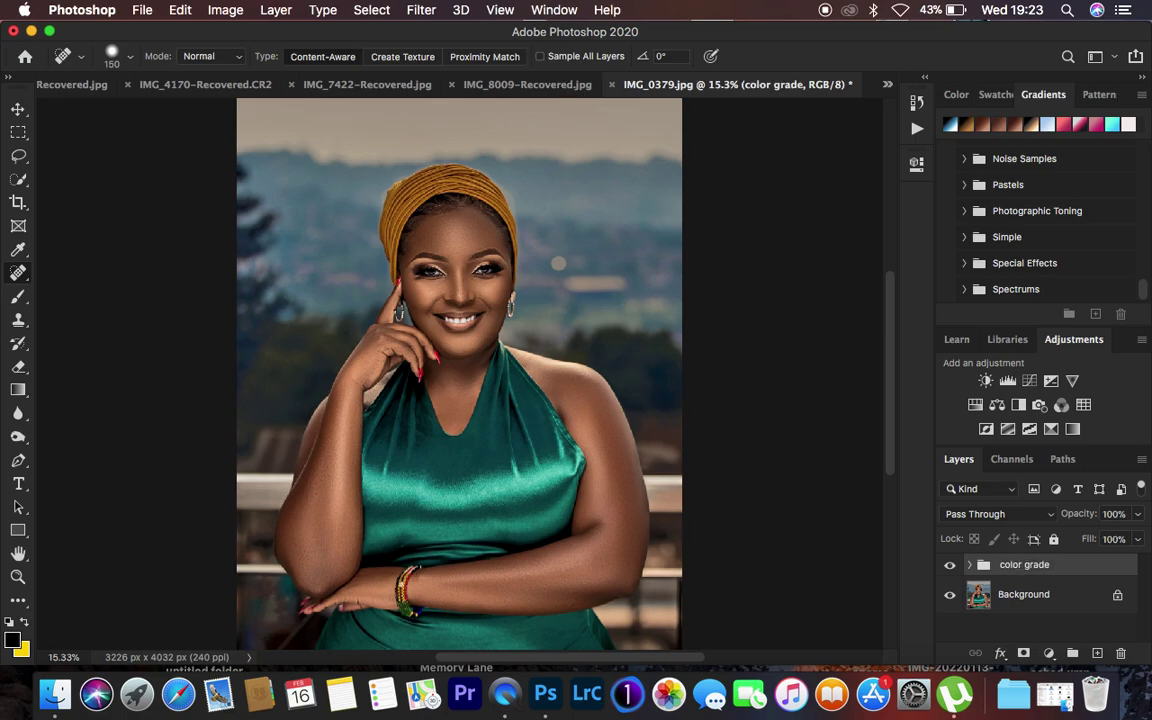
{"action": "left_click", "coordinate": [950, 565]}
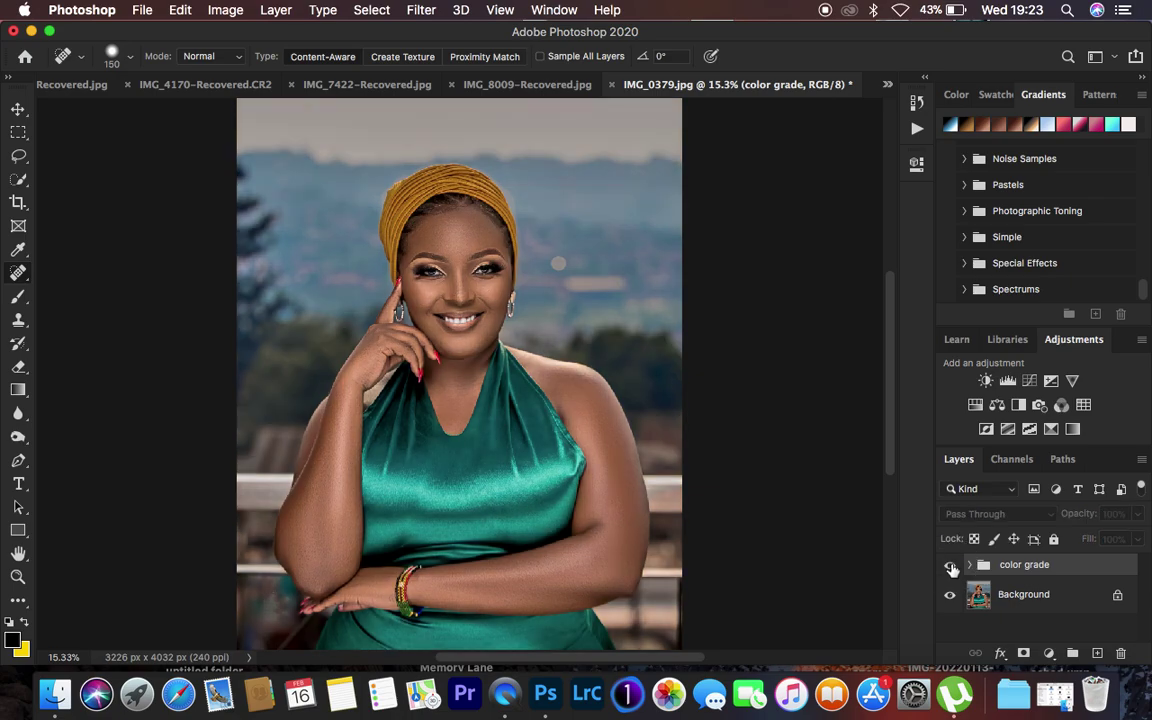
{"action": "left_click", "coordinate": [950, 565]}
{"action": "left_click", "coordinate": [950, 565]}
{"action": "left_click", "coordinate": [950, 565]}
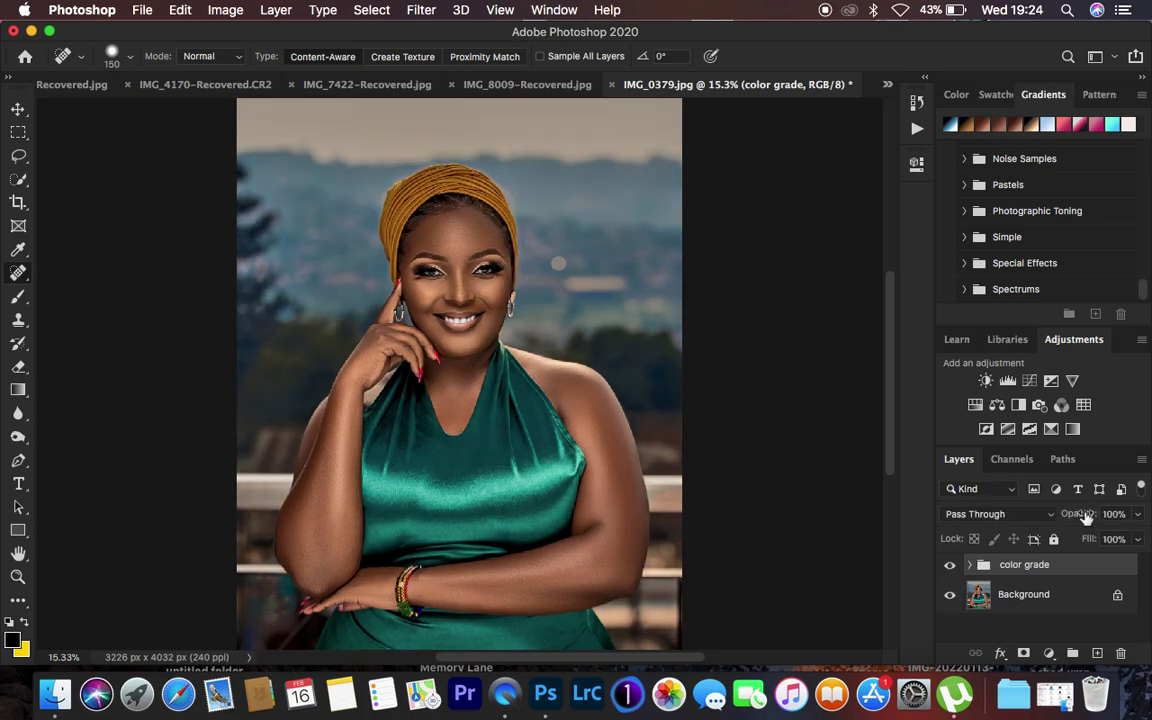
Lower the color grade group's opacity to 80% and toggle it on and off to compare
{"action": "left_click_drag", "start_coordinate": [1086, 516], "coordinate": [1065, 515]}
{"action": "left_click", "coordinate": [950, 567]}
{"action": "left_click", "coordinate": [950, 567]}
{"action": "left_click", "coordinate": [950, 567]}
{"action": "left_click", "coordinate": [950, 567]}
{"action": "left_click", "coordinate": [950, 567]}
{"action": "left_click", "coordinate": [950, 567]}
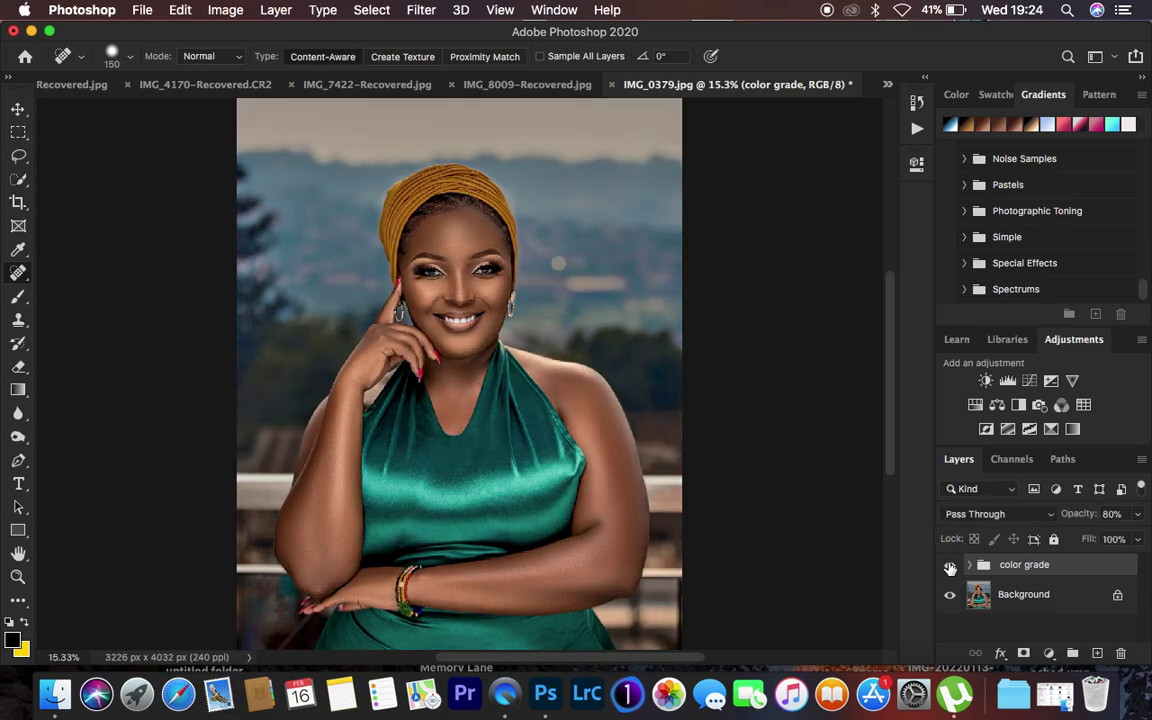